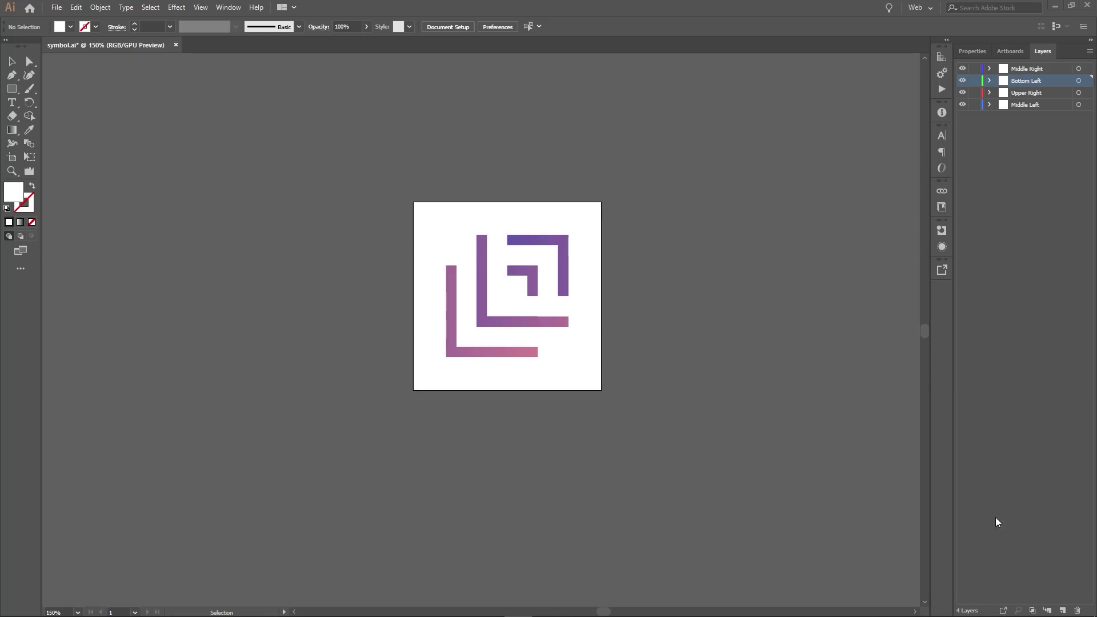
Examine which artwork piece belongs to the Middle Right, Bottom Left, Upper Right and Middle Left layers.
{"action": "left_click", "coordinate": [537, 236]}
{"action": "scroll", "coordinate": [522, 262], "scroll_direction": "left", "scroll_amount": 1}
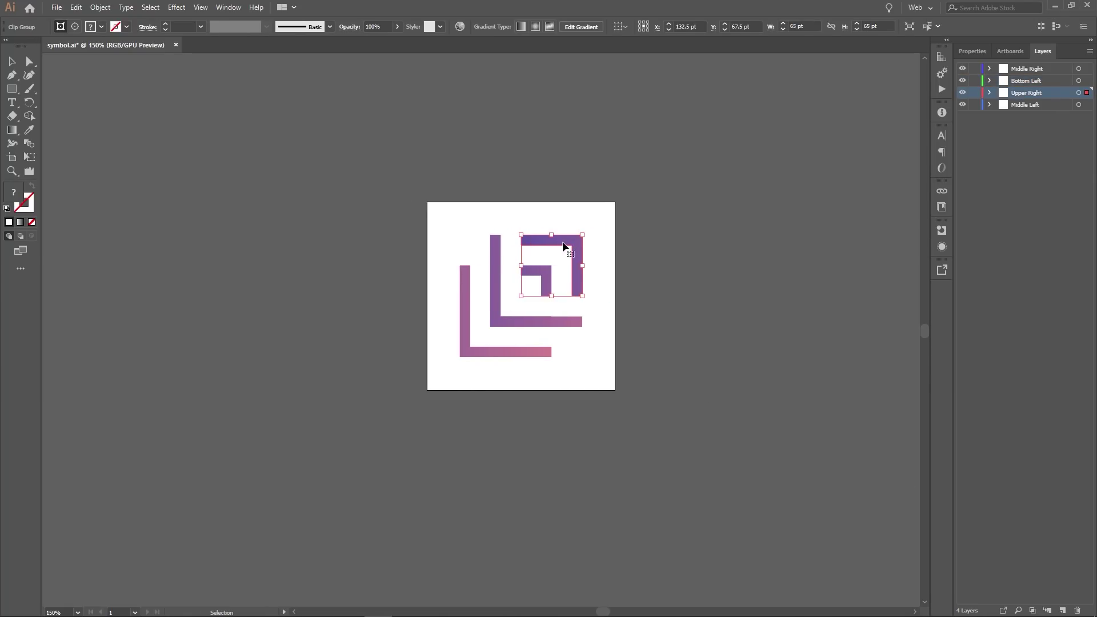
{"action": "left_click", "coordinate": [522, 231]}
{"action": "left_click", "coordinate": [544, 282]}
{"action": "left_click", "coordinate": [496, 293]}
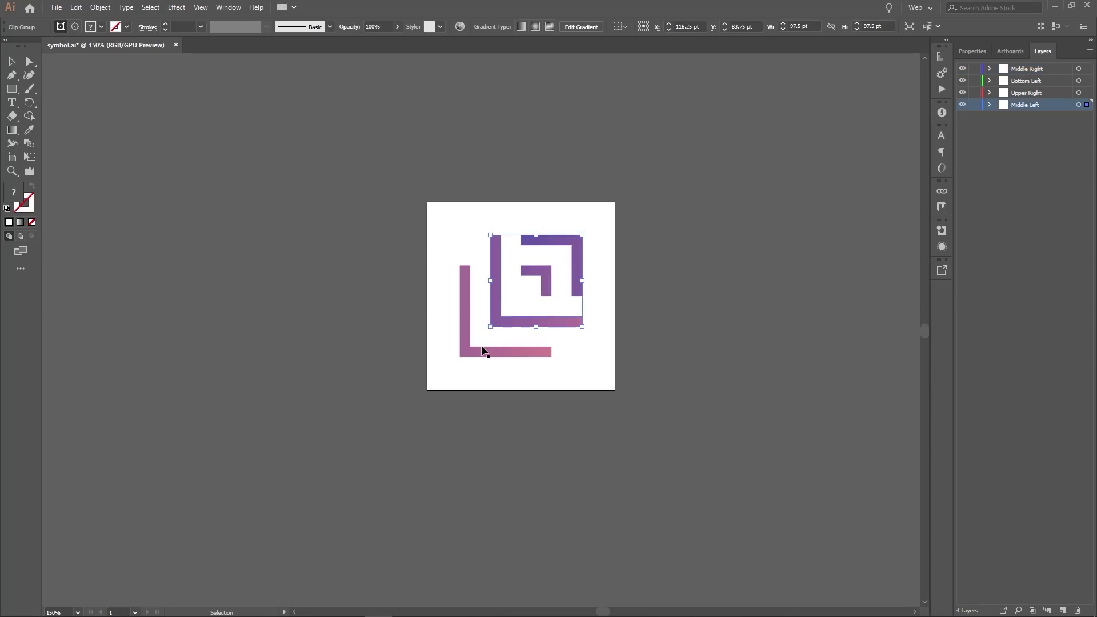
{"action": "left_click", "coordinate": [481, 345]}
{"action": "left_click", "coordinate": [989, 68]}
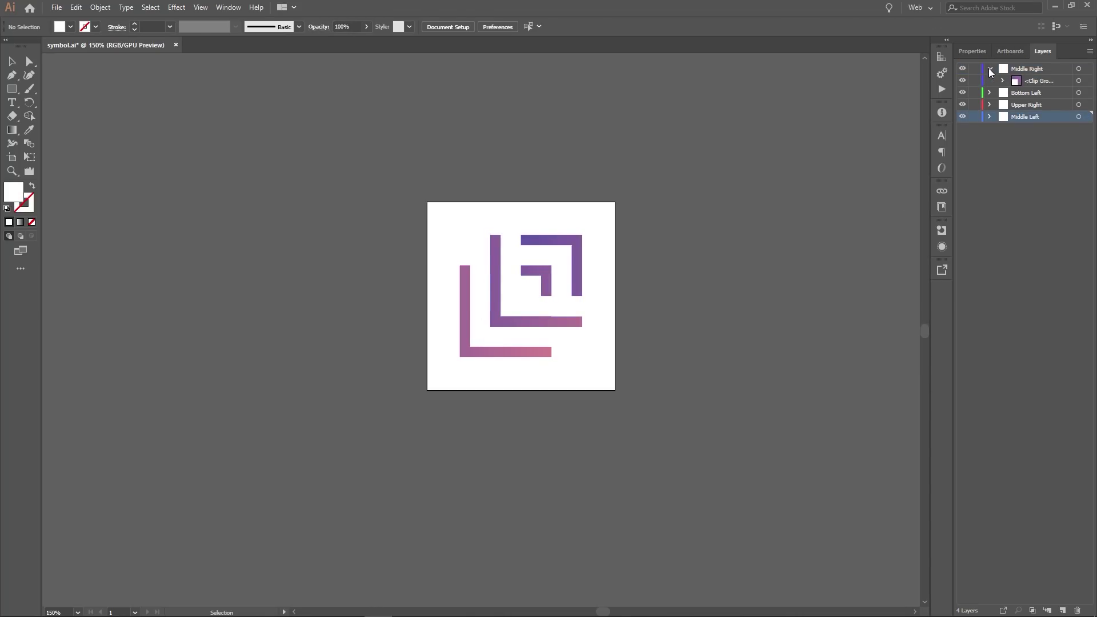
{"action": "left_click", "coordinate": [1078, 68]}
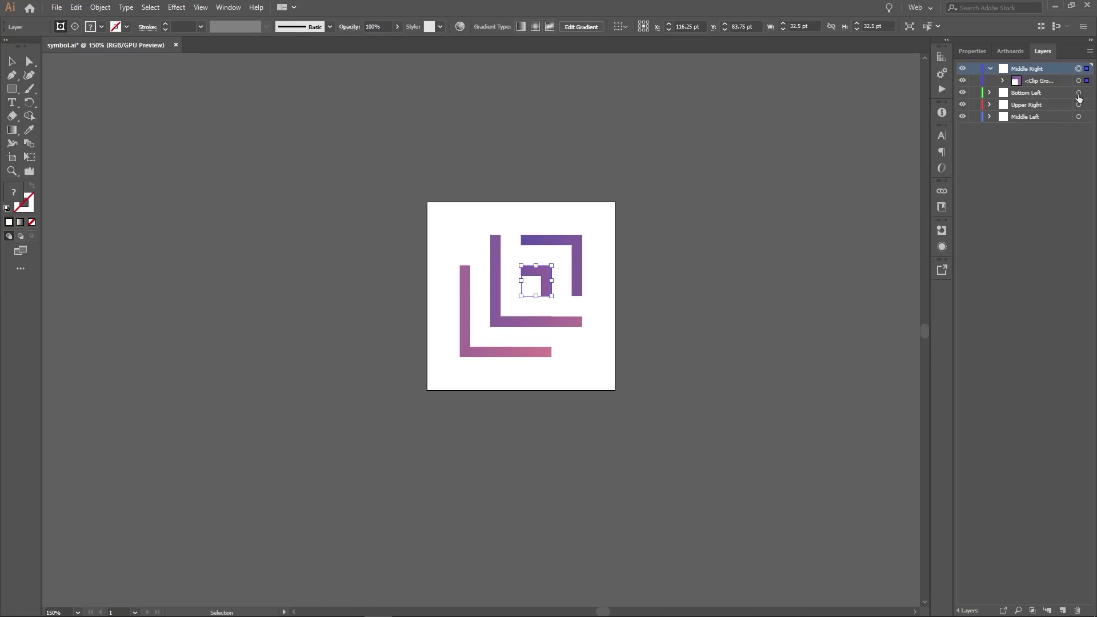
{"action": "left_click", "coordinate": [1078, 93]}
{"action": "left_click", "coordinate": [1079, 105]}
{"action": "left_click", "coordinate": [1079, 117]}
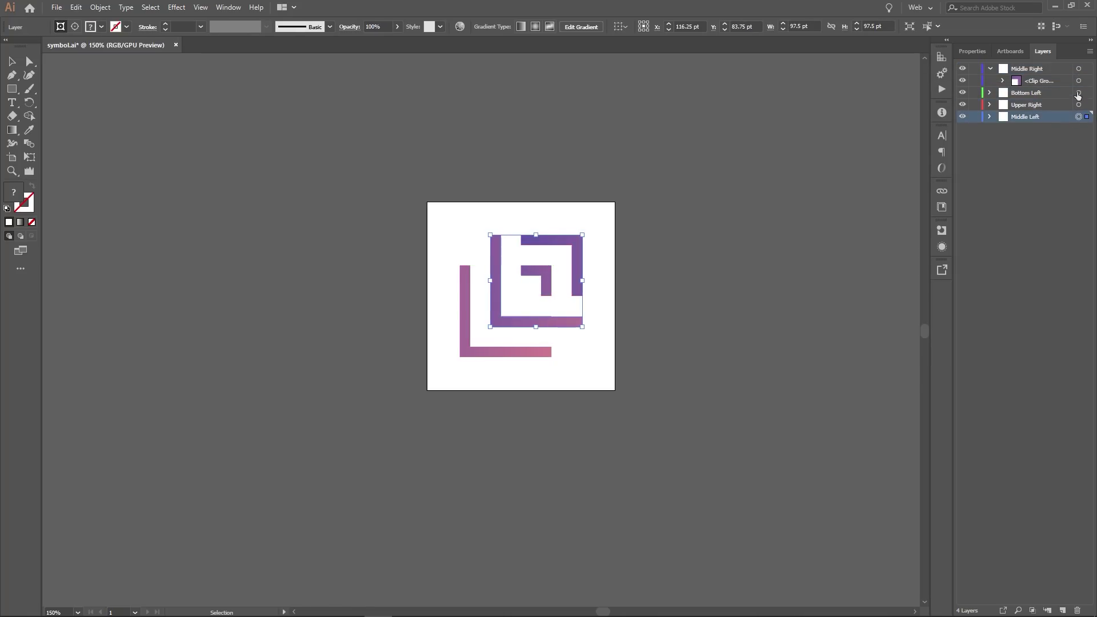
{"action": "left_click", "coordinate": [990, 69]}
Save the layered artwork as a new Illustrator file named my-mark, using the Illustrator CC version.
{"action": "left_click", "coordinate": [56, 7]}
{"action": "left_click", "coordinate": [75, 112]}
{"action": "type", "text": "my-mark"}
{"action": "key", "text": "Return"}
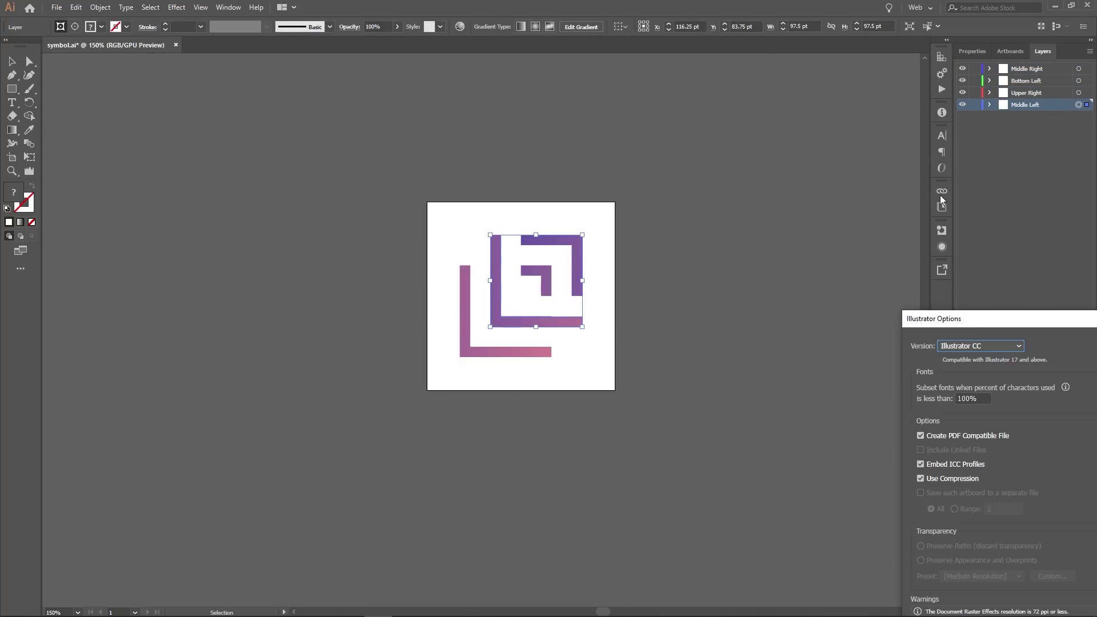
{"action": "left_click", "coordinate": [531, 501]}
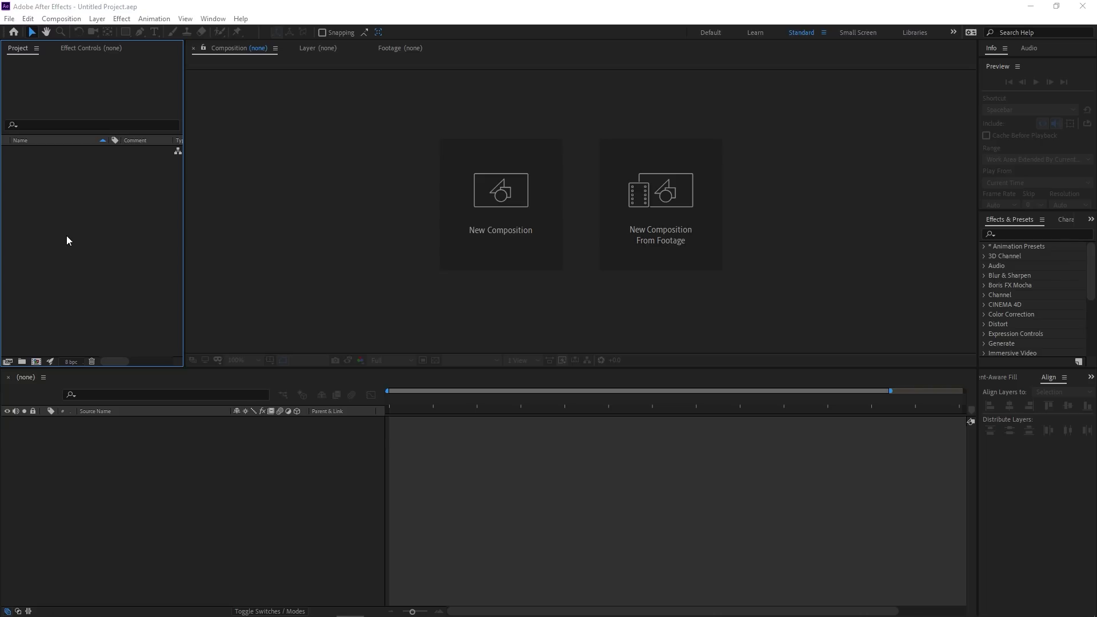
Import my-mark.ai into After Effects as Composition - Retain Layer Sizes.
{"action": "double_click", "coordinate": [66, 240]}
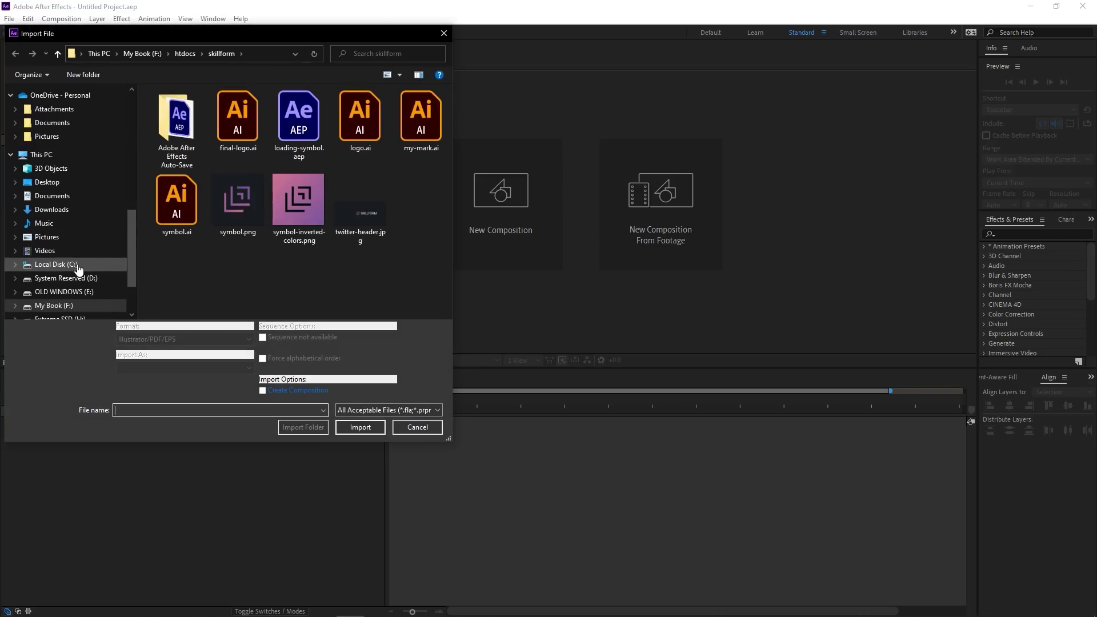
{"action": "left_click", "coordinate": [421, 117]}
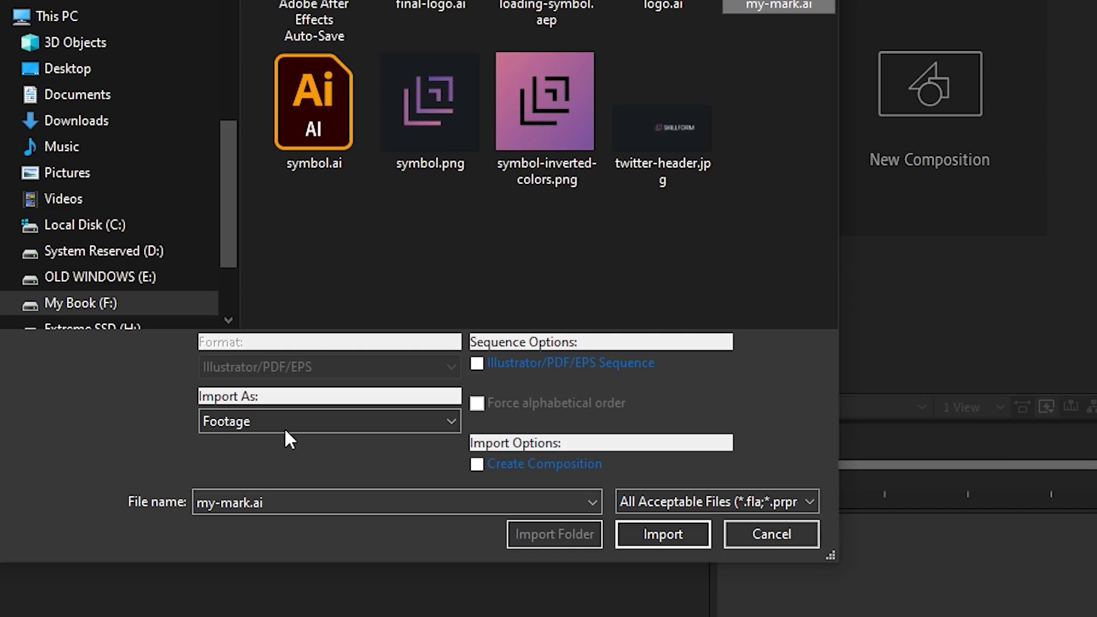
{"action": "left_click", "coordinate": [160, 369]}
{"action": "left_click", "coordinate": [284, 459]}
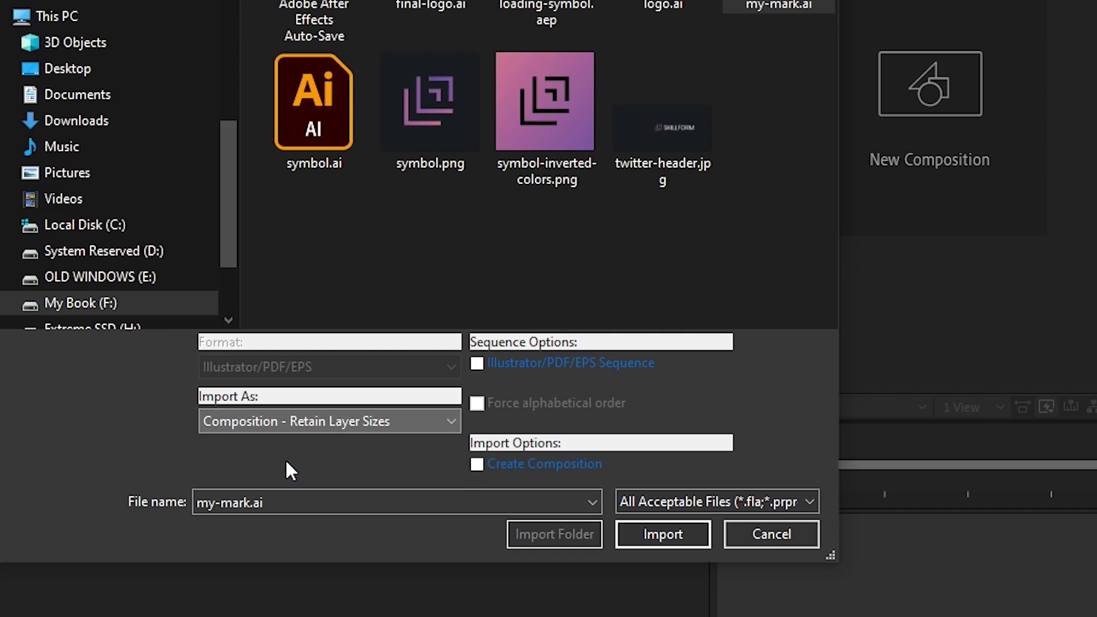
{"action": "left_click", "coordinate": [666, 533]}
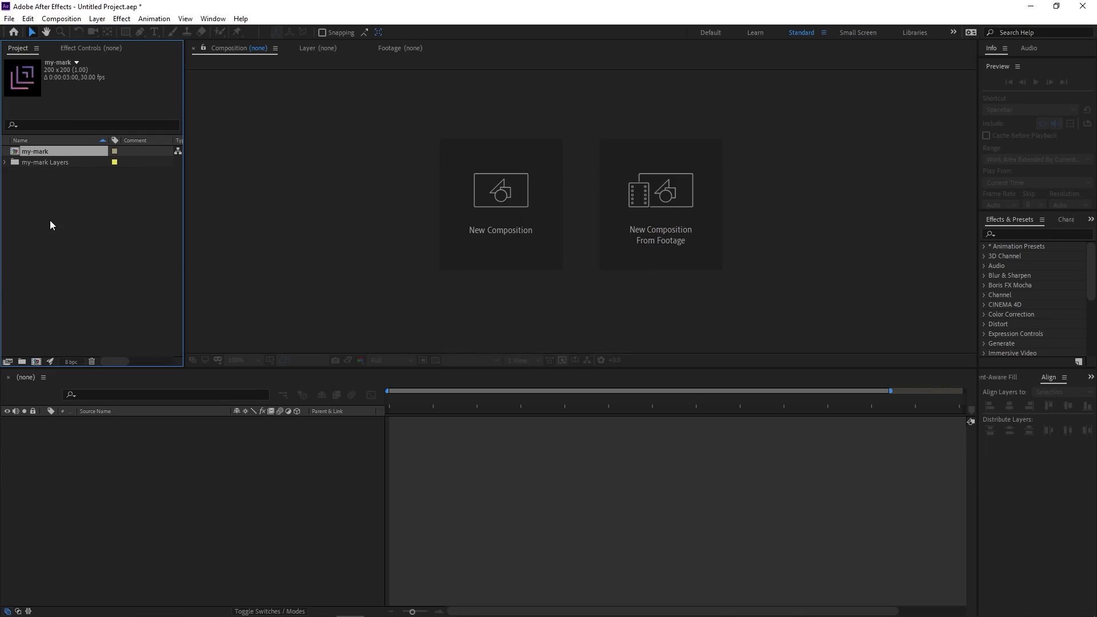
Nest the my-mark composition inside a new composition and open the nested my-mark to reach its layers.
{"action": "left_click", "coordinate": [46, 184]}
{"action": "left_click", "coordinate": [14, 154]}
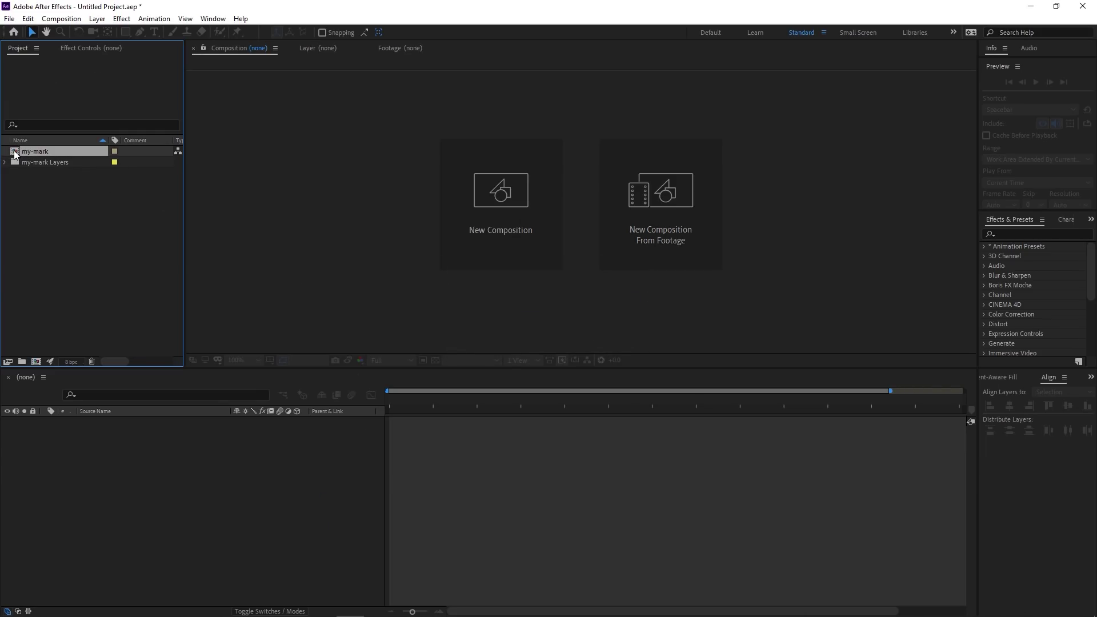
{"action": "left_click_drag", "start_coordinate": [74, 302], "coordinate": [119, 496]}
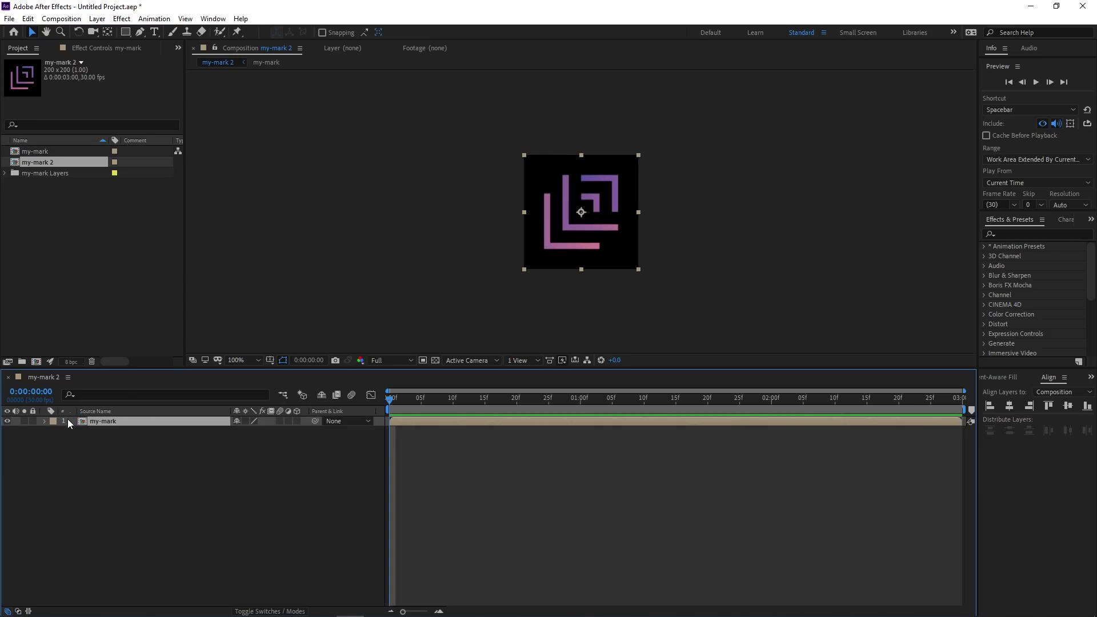
{"action": "double_click", "coordinate": [99, 421]}
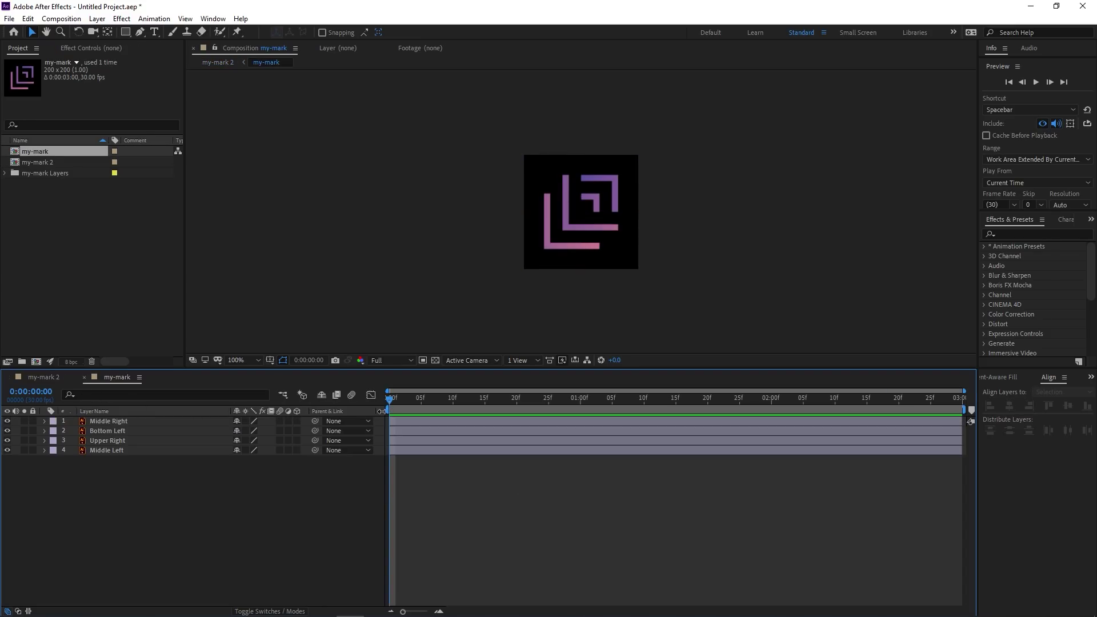
Check the size, frame rate and duration in the my-mark composition settings.
{"action": "left_click", "coordinate": [388, 450]}
{"action": "left_click", "coordinate": [384, 478]}
{"action": "left_click", "coordinate": [61, 19]}
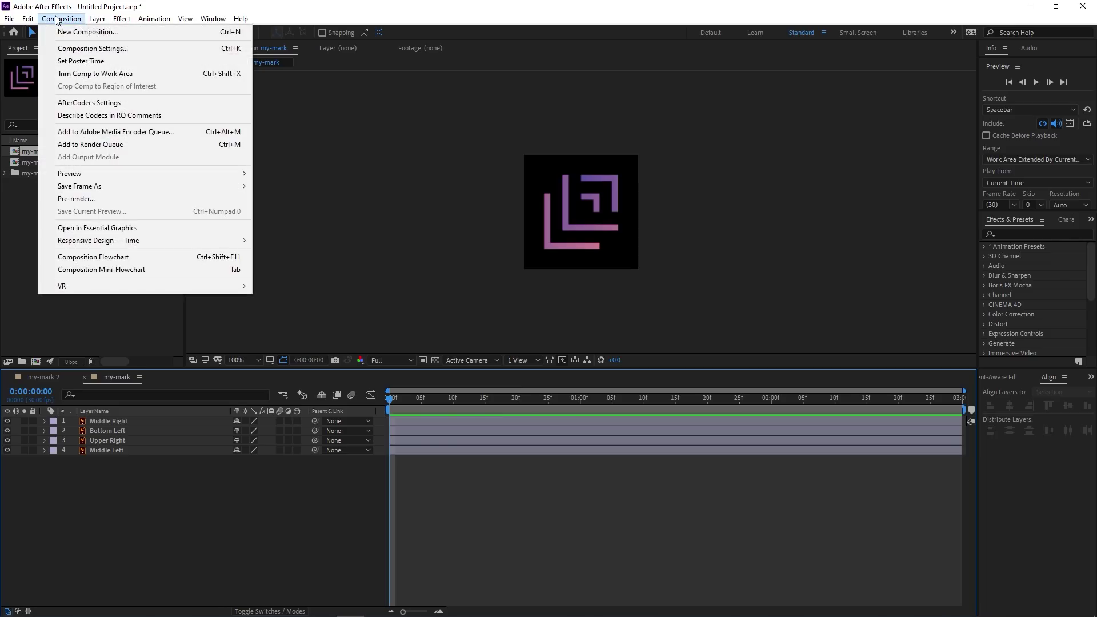
{"action": "left_click", "coordinate": [63, 45]}
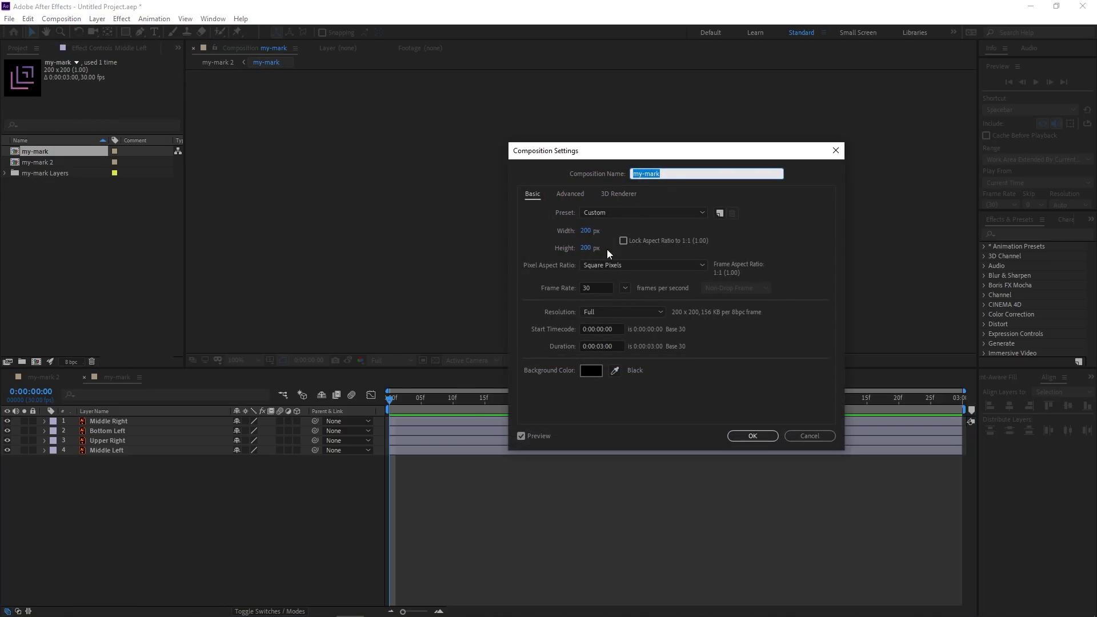
{"action": "left_click", "coordinate": [602, 346]}
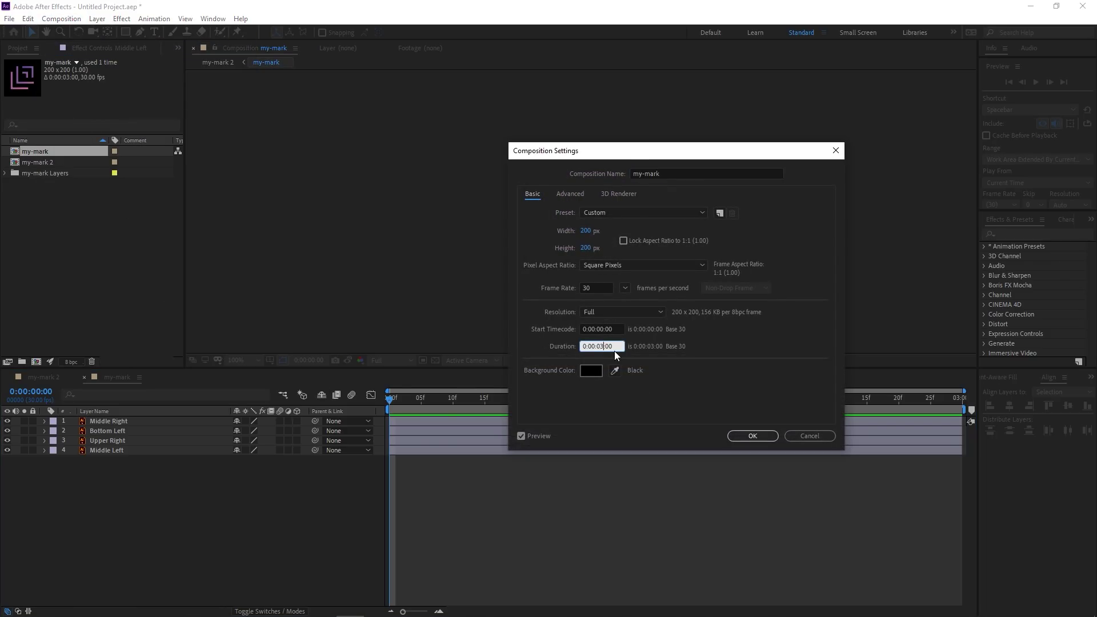
{"action": "key", "text": "Return"}
Draw a small rectangular mask over the upper end of the Bottom Left layer's vertical bar.
{"action": "left_click", "coordinate": [98, 449]}
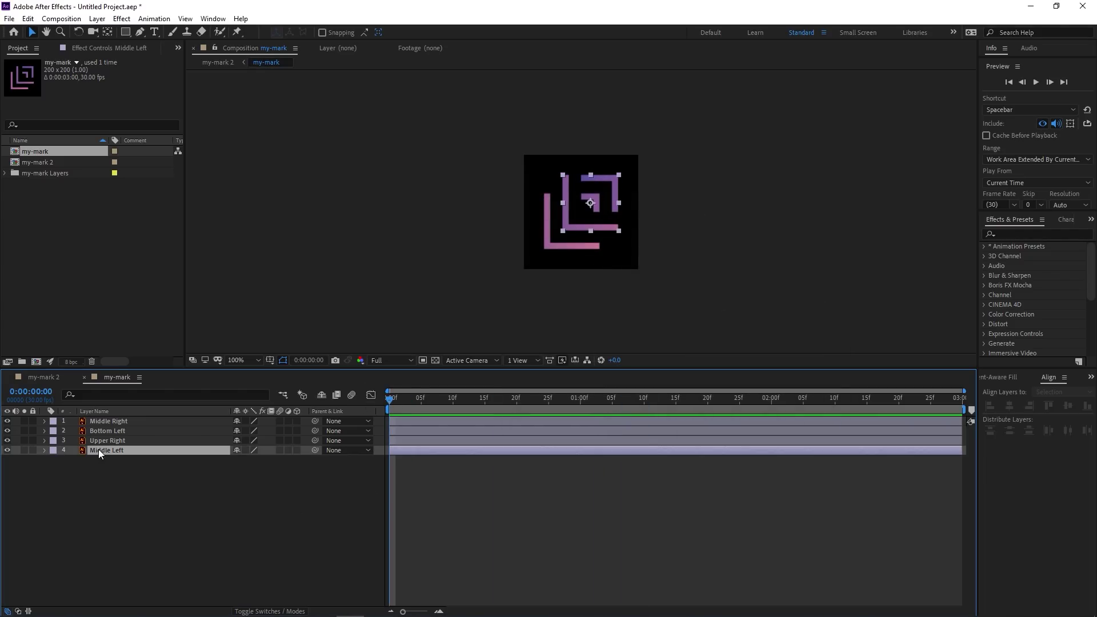
{"action": "left_click", "coordinate": [113, 431]}
{"action": "left_click", "coordinate": [127, 35]}
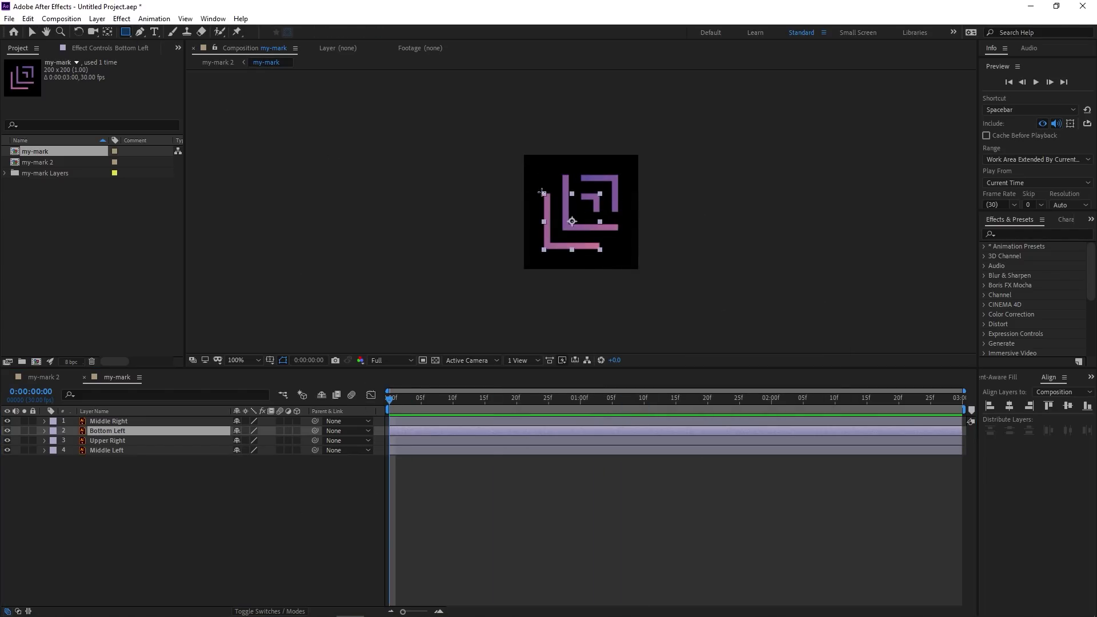
{"action": "key", "text": "period"}
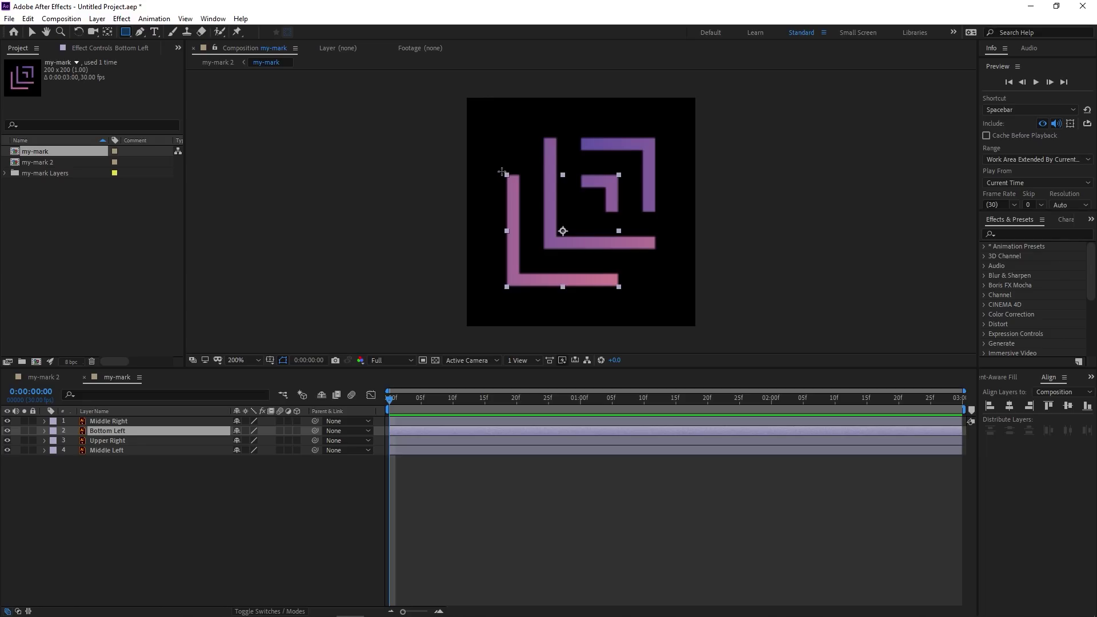
{"action": "left_click_drag", "start_coordinate": [501, 171], "coordinate": [520, 183]}
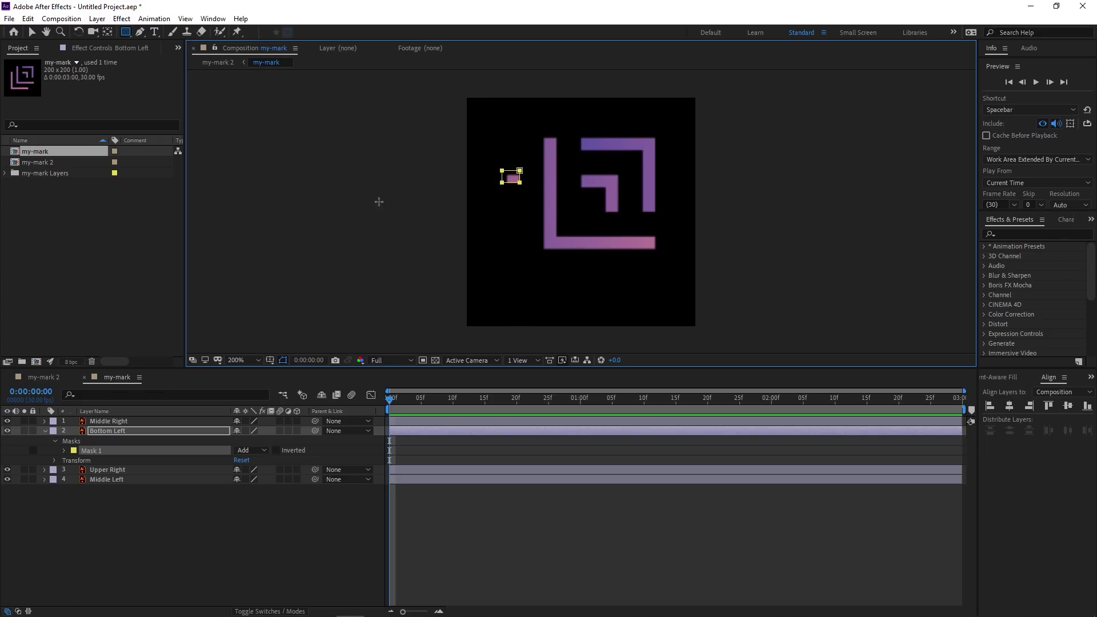
Flatten the Bottom Left mask into a thin strip above the vertical bar and keyframe its Mask Path at 0:00:00:00.
{"action": "left_click", "coordinate": [31, 32]}
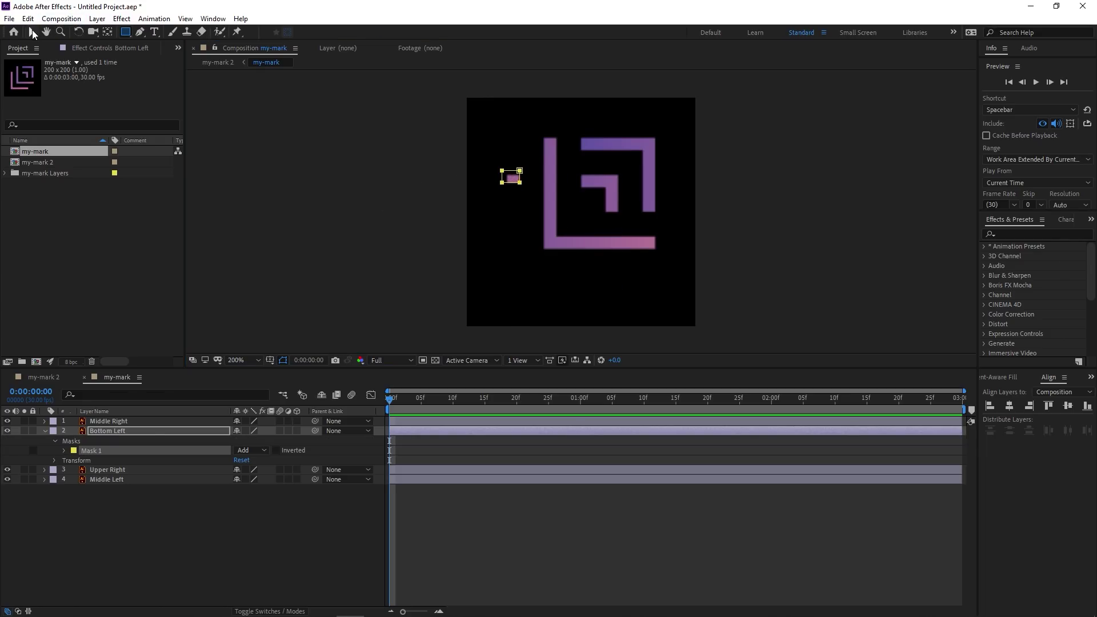
{"action": "double_click", "coordinate": [514, 184]}
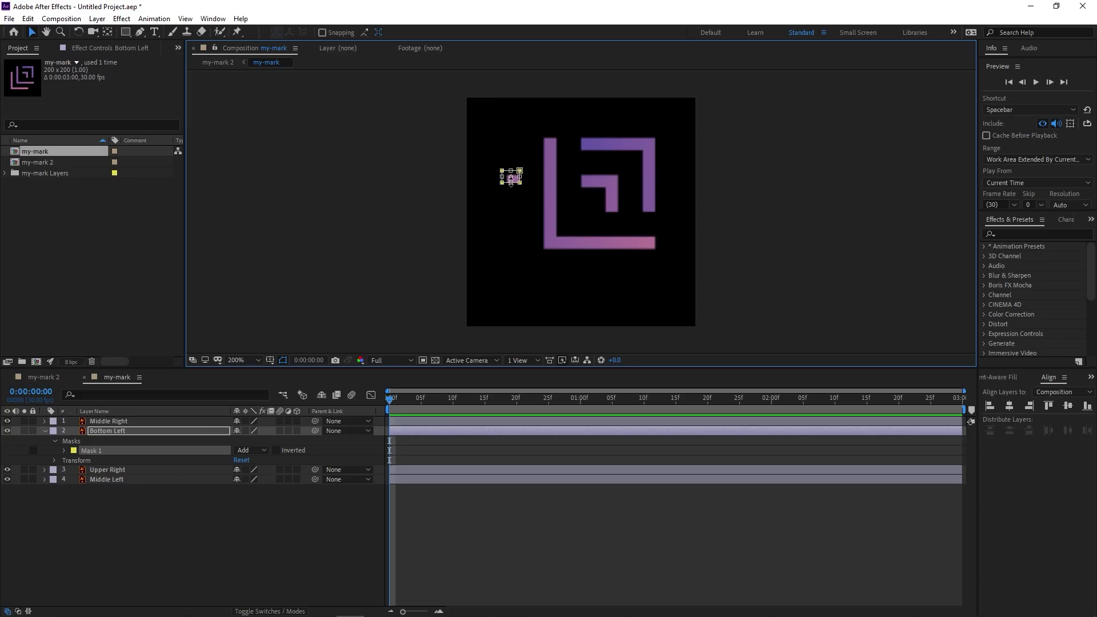
{"action": "left_click_drag", "start_coordinate": [511, 182], "coordinate": [523, 182]}
{"action": "left_click", "coordinate": [63, 451]}
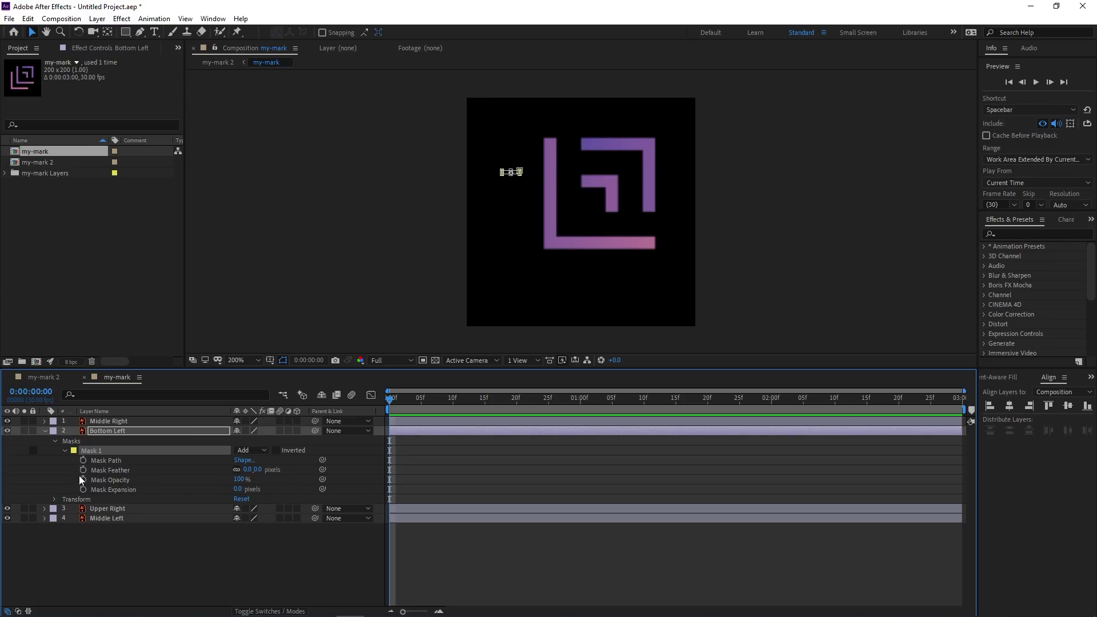
{"action": "left_click", "coordinate": [83, 461]}
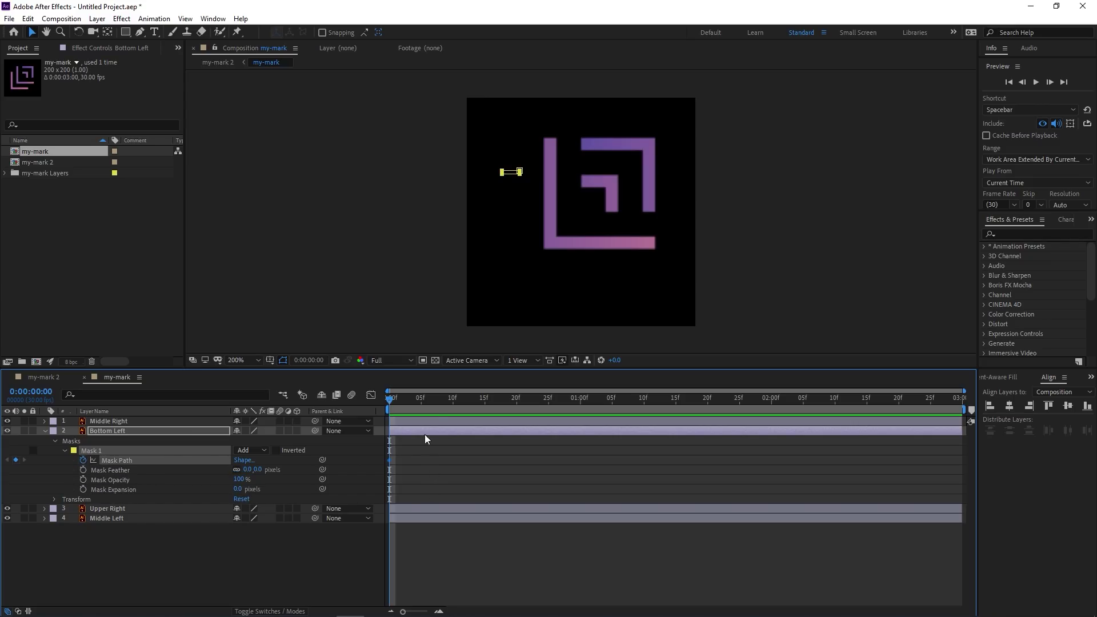
At 0:00:00:10, stretch the Bottom Left mask down over the full vertical bar.
{"action": "left_click", "coordinate": [452, 399]}
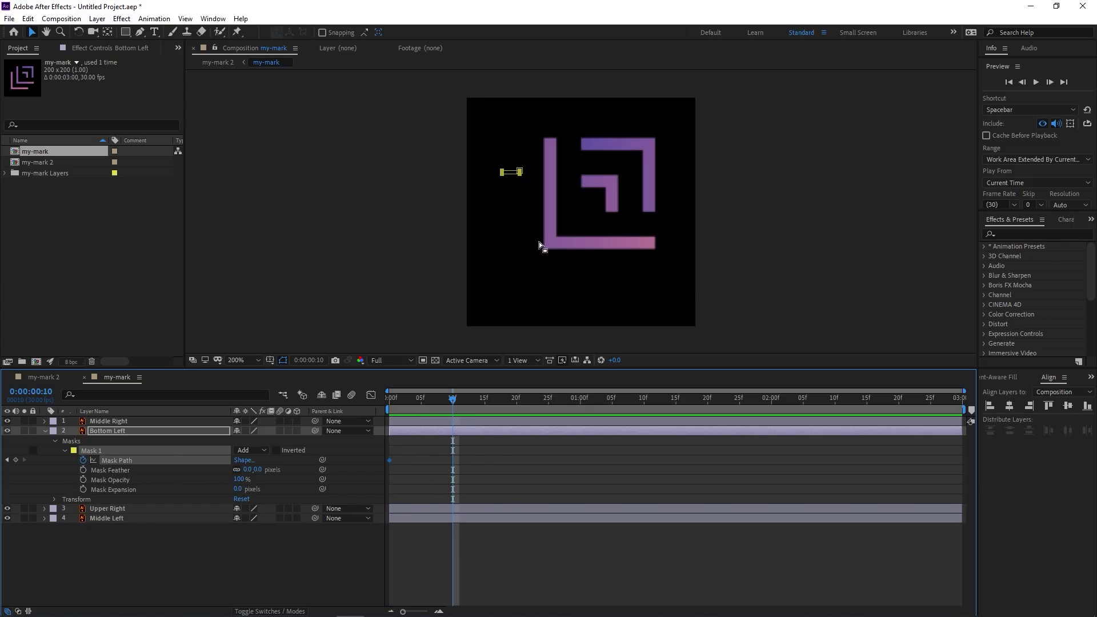
{"action": "left_click", "coordinate": [513, 178]}
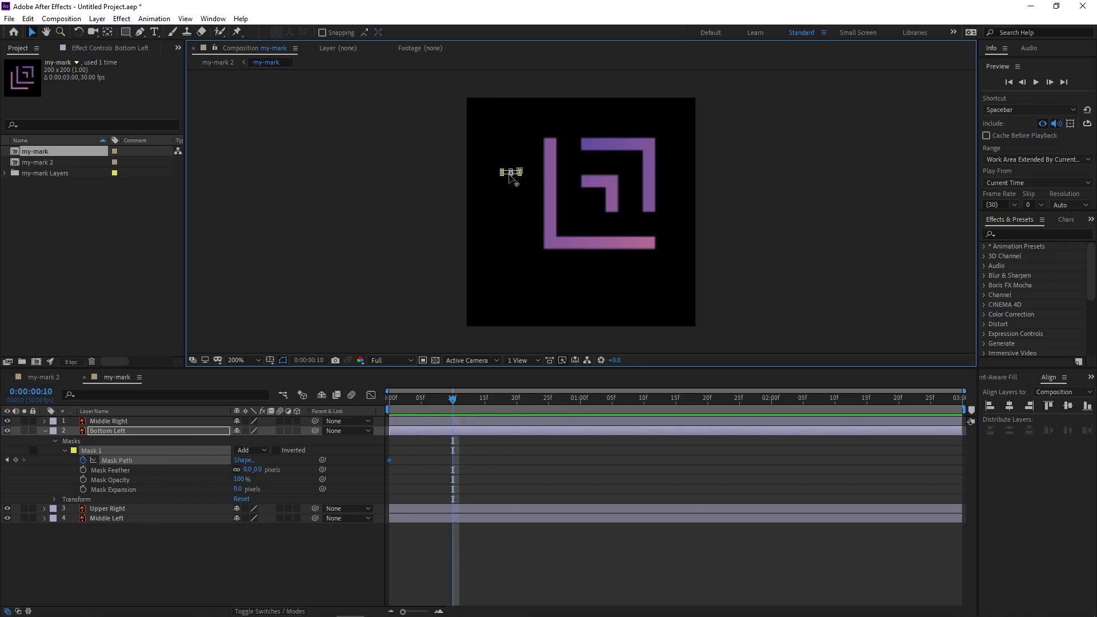
{"action": "key", "text": "."}
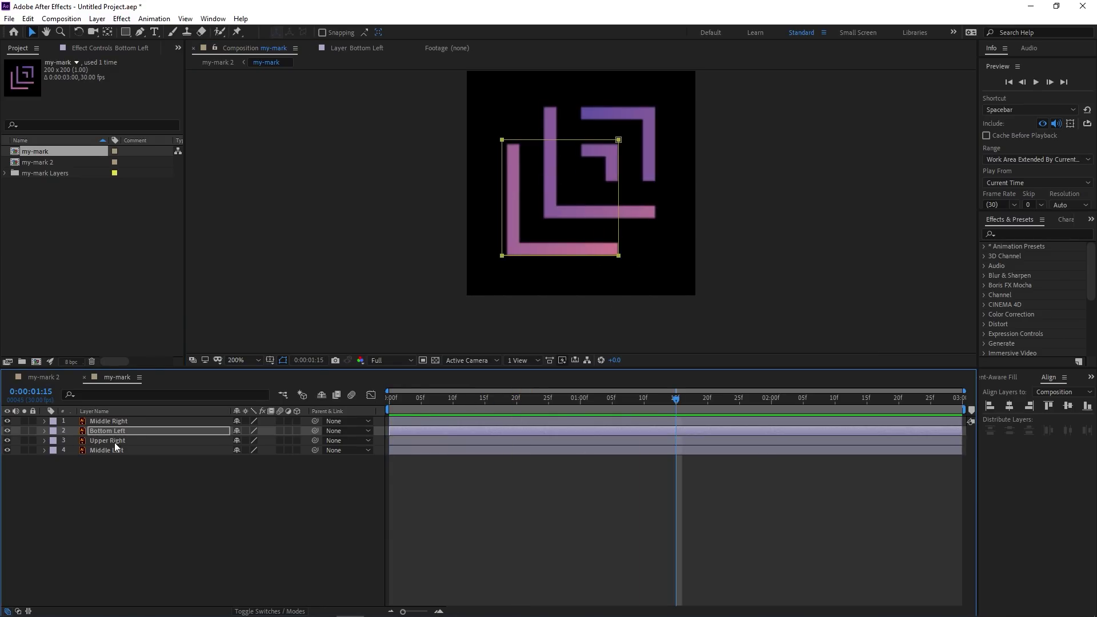
Draw a thin rectangular mask at the left end of the Upper Right layer's horizontal bar.
{"action": "left_click", "coordinate": [115, 442]}
{"action": "left_click", "coordinate": [111, 450]}
{"action": "left_click", "coordinate": [104, 420]}
{"action": "left_click", "coordinate": [107, 431]}
{"action": "left_click", "coordinate": [104, 440]}
{"action": "left_click", "coordinate": [44, 440]}
{"action": "left_click", "coordinate": [55, 450]}
{"action": "left_click", "coordinate": [125, 32]}
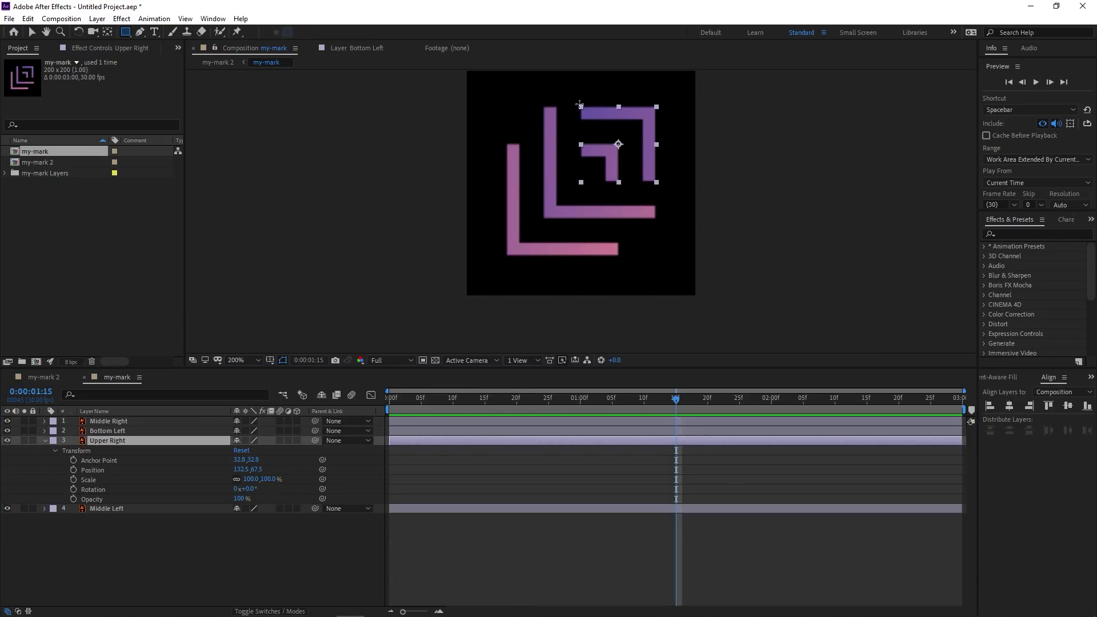
{"action": "mouse_move", "coordinate": [576, 104]}
{"action": "left_mouse_down"}
{"action": "mouse_move", "coordinate": [583, 121]}
{"action": "mouse_move", "coordinate": [655, 123]}
{"action": "mouse_move", "coordinate": [618, 184]}
{"action": "left_mouse_up"}
Reveal the Bottom Left keyframes for reference and keyframe the Upper Right Mask Path at 0:00:00:10.
{"action": "left_click", "coordinate": [107, 431]}
{"action": "key", "text": "u"}
{"action": "left_click", "coordinate": [452, 398]}
{"action": "left_click", "coordinate": [63, 479]}
{"action": "left_click", "coordinate": [83, 489]}
Extend the Upper Right mask with Mask Path keyframes at 0:00:00:20 and 0:00:01:00, applying Easy Ease to all three keyframes.
{"action": "left_click", "coordinate": [516, 398]}
{"action": "key", "text": "ctrl+t"}
{"action": "left_click", "coordinate": [580, 398]}
{"action": "left_click_drag", "start_coordinate": [612, 501], "coordinate": [434, 481]}
{"action": "key", "text": "F9"}
Preview the Bottom Left and Upper Right mask reveals around 0:00:00:10.
{"action": "left_click_drag", "start_coordinate": [389, 398], "coordinate": [452, 398]}
{"action": "left_click", "coordinate": [452, 489]}
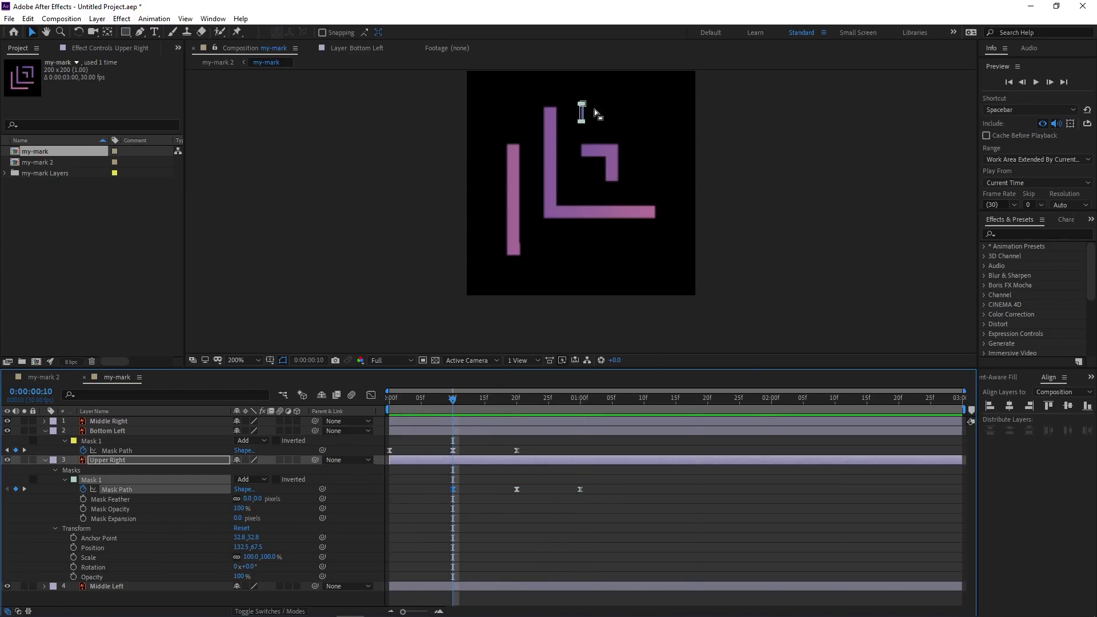
{"action": "key", "text": "space"}
{"action": "left_click_drag", "start_coordinate": [585, 112], "coordinate": [509, 247]}
At 0:00:00:20, draw a thin rectangular mask above the Middle Left layer's vertical bar and keyframe its Mask Path.
{"action": "left_click", "coordinate": [44, 460]}
{"action": "left_click", "coordinate": [95, 421]}
{"action": "left_click", "coordinate": [106, 470]}
{"action": "left_click", "coordinate": [44, 470]}
{"action": "left_click", "coordinate": [125, 32]}
{"action": "left_click", "coordinate": [516, 398]}
{"action": "key", "text": "u"}
{"action": "scroll", "coordinate": [514, 171], "scroll_direction": "up", "scroll_amount": 1}
{"action": "key", "text": "ctrl+t"}
{"action": "left_click_drag", "start_coordinate": [511, 173], "coordinate": [497, 248]}
{"action": "left_click", "coordinate": [65, 508]}
{"action": "left_click", "coordinate": [83, 518]}
At 0:00:01:00, stretch the Middle Left mask down over the full vertical bar.
{"action": "left_click", "coordinate": [580, 399]}
{"action": "scroll", "coordinate": [497, 248], "scroll_direction": "up", "scroll_amount": 1}
{"action": "scroll", "coordinate": [497, 248], "scroll_direction": "down", "scroll_amount": 2}
{"action": "left_click_drag", "start_coordinate": [534, 153], "coordinate": [534, 265]}
At 0:00:01:10, extend the Middle Left mask right across the horizontal bar and apply Easy Ease to its three keyframes.
{"action": "left_click", "coordinate": [644, 398]}
{"action": "left_click_drag", "start_coordinate": [566, 199], "coordinate": [641, 209]}
{"action": "left_click_drag", "start_coordinate": [662, 529], "coordinate": [508, 514]}
{"action": "right_click", "coordinate": [580, 518]}
{"action": "key", "text": "F9"}
Draw a thin rectangular mask at the left end of the Middle Right shape and keyframe its Mask Path at 0:00:01:00.
{"action": "left_click", "coordinate": [109, 421]}
{"action": "left_click", "coordinate": [45, 421]}
{"action": "left_click", "coordinate": [125, 32]}
{"action": "scroll", "coordinate": [580, 212], "scroll_direction": "up", "scroll_amount": 1}
{"action": "left_click_drag", "start_coordinate": [550, 164], "coordinate": [557, 196]}
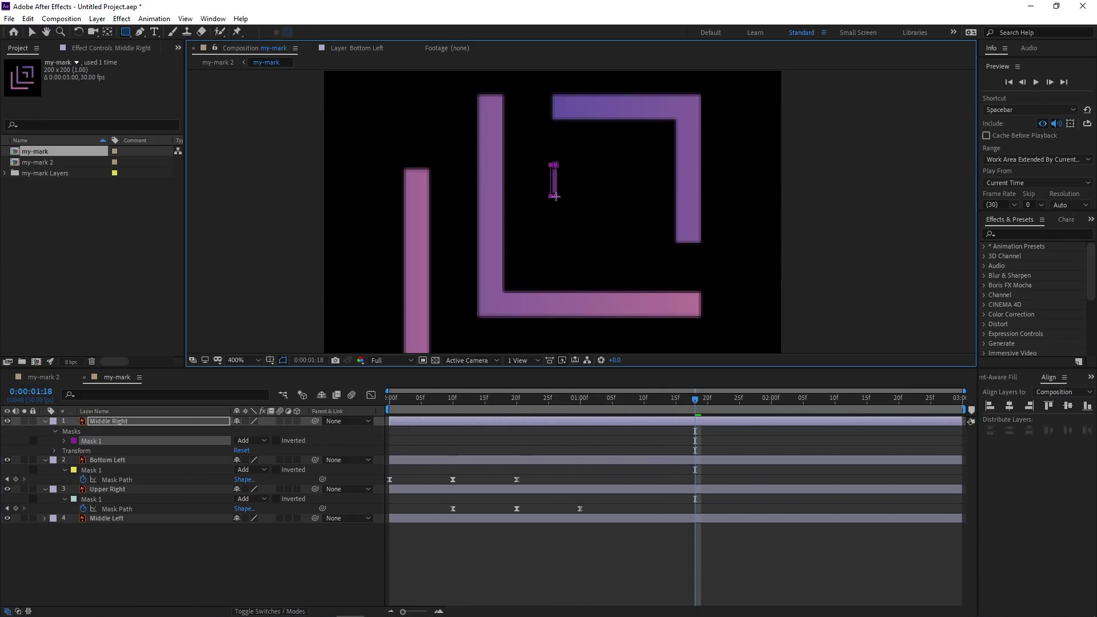
{"action": "left_click", "coordinate": [580, 398]}
{"action": "left_click", "coordinate": [65, 440]}
{"action": "left_click", "coordinate": [83, 450]}
At 0:00:01:10, stretch the Middle Right mask right across the full horizontal bar.
{"action": "left_click", "coordinate": [644, 398]}
{"action": "key", "text": "ctrl+t"}
{"action": "scroll", "coordinate": [552, 181], "scroll_direction": "up", "scroll_amount": 1}
{"action": "left_click_drag", "start_coordinate": [523, 147], "coordinate": [676, 147]}
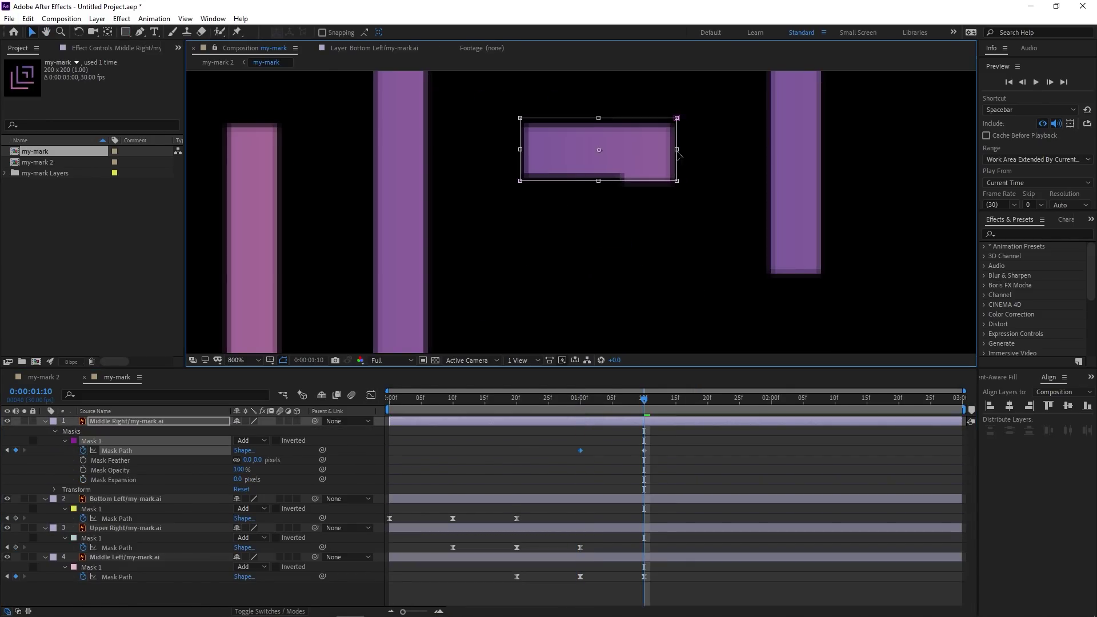
At 0:00:01:20, extend the Middle Right mask down over the vertical bar and apply Easy Ease to its three keyframes.
{"action": "left_click", "coordinate": [707, 398]}
{"action": "left_click_drag", "start_coordinate": [598, 179], "coordinate": [597, 278]}
{"action": "left_click_drag", "start_coordinate": [721, 461], "coordinate": [568, 446]}
{"action": "key", "text": "F9"}
{"action": "left_click", "coordinate": [641, 461]}
Play back the complete logo animation from the start to review all four mask reveals.
{"action": "scroll", "coordinate": [581, 212], "scroll_direction": "down", "scroll_amount": 2}
{"action": "left_click", "coordinate": [389, 398]}
{"action": "key", "text": "space"}
{"action": "left_click", "coordinate": [579, 398]}
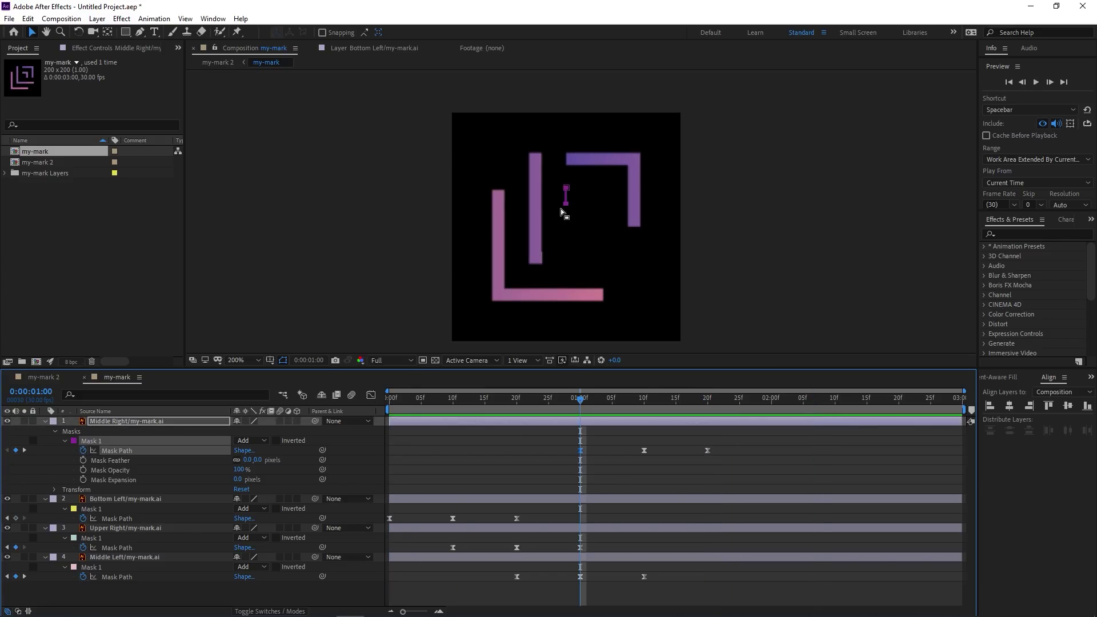
{"action": "left_click", "coordinate": [742, 231]}
{"action": "key", "text": "space"}
{"action": "key", "text": "space"}
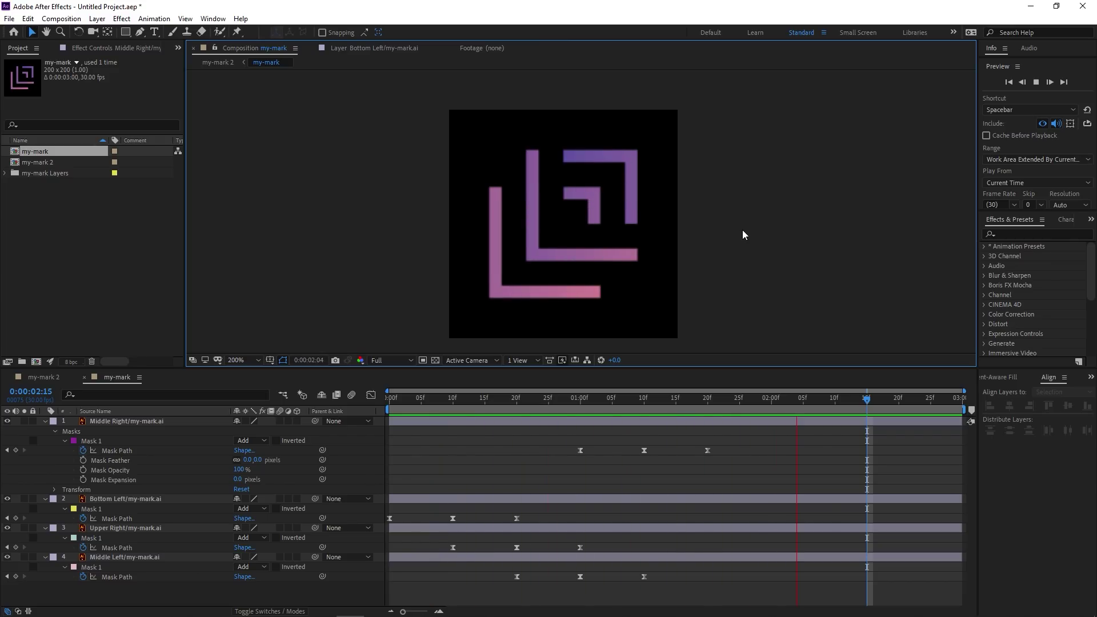
{"action": "key", "text": "space"}
{"action": "scroll", "coordinate": [735, 252], "scroll_direction": "down", "scroll_amount": 5}
{"action": "scroll", "coordinate": [735, 252], "scroll_direction": "up", "scroll_amount": 4}
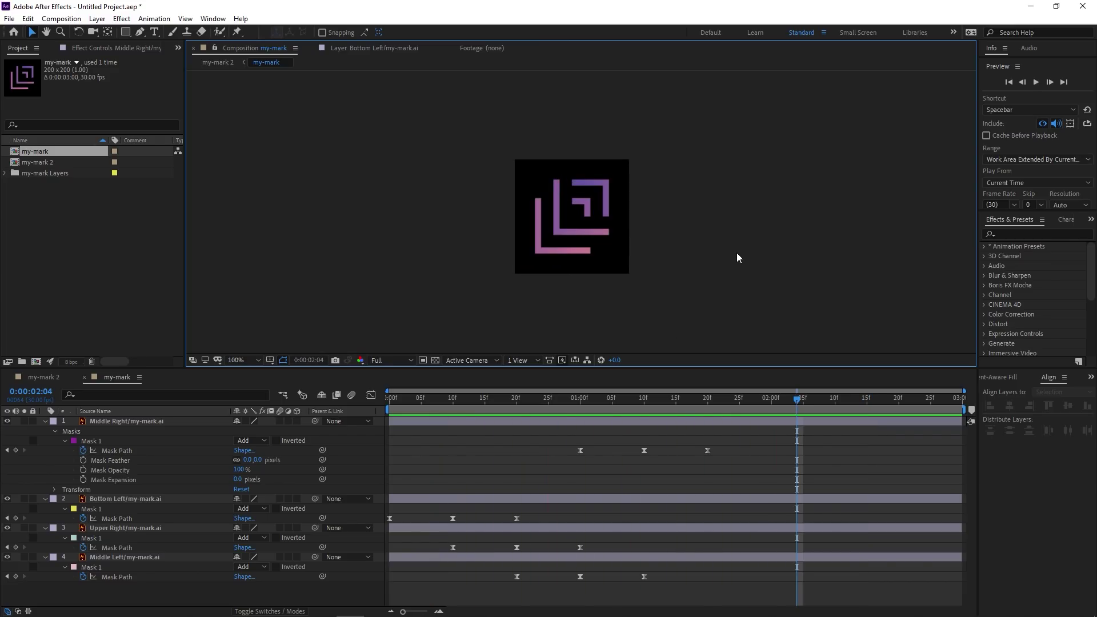
Set the my-mark composition's duration to 0:00:04:00 and extend all four layers to its end.
{"action": "left_click_drag", "start_coordinate": [704, 264], "coordinate": [614, 255]}
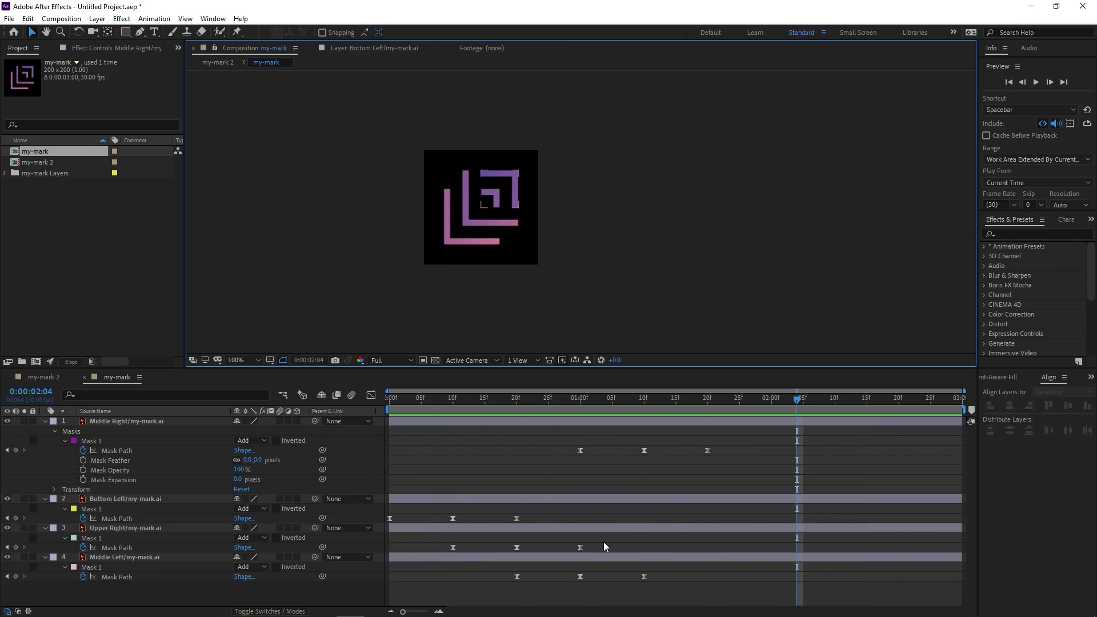
{"action": "left_click", "coordinate": [517, 558]}
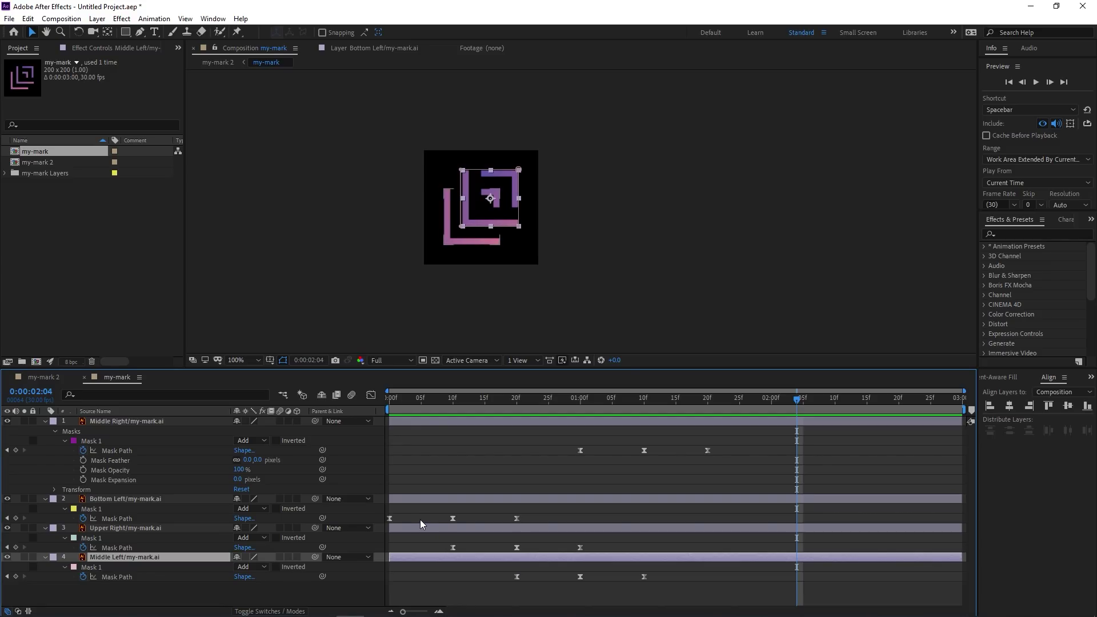
{"action": "left_click_drag", "start_coordinate": [393, 401], "coordinate": [453, 401]}
{"action": "left_click_drag", "start_coordinate": [528, 513], "coordinate": [386, 522]}
{"action": "left_click", "coordinate": [733, 401]}
{"action": "left_click", "coordinate": [60, 18]}
{"action": "left_click", "coordinate": [67, 48]}
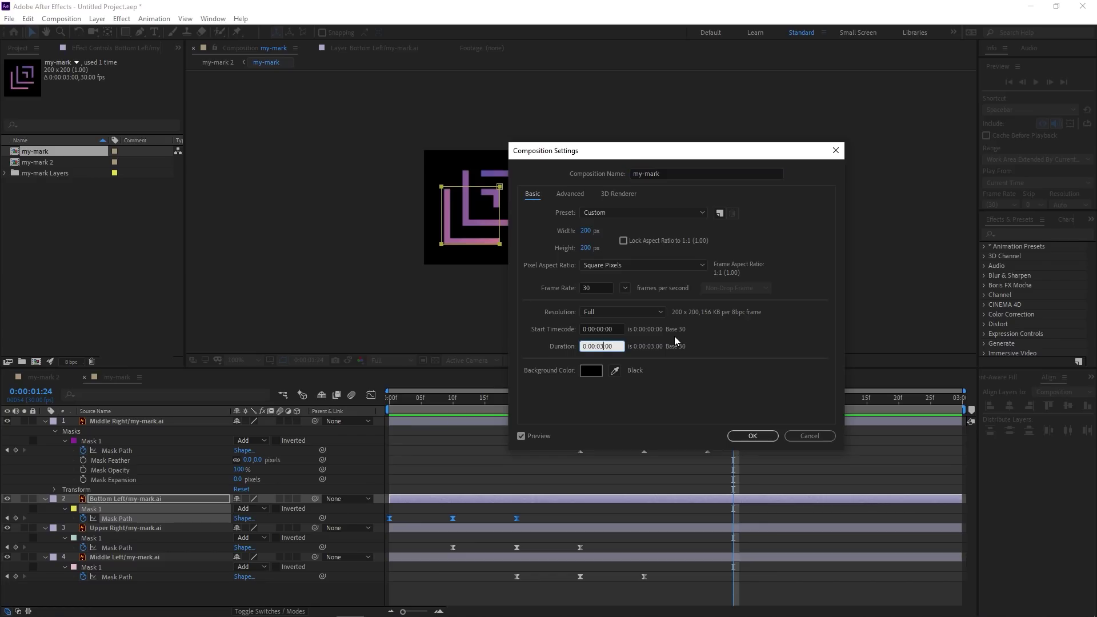
{"action": "left_click", "coordinate": [752, 437]}
{"action": "left_click", "coordinate": [799, 421], "text": "shift"}
{"action": "left_click_drag", "start_coordinate": [817, 421], "coordinate": [963, 421]}
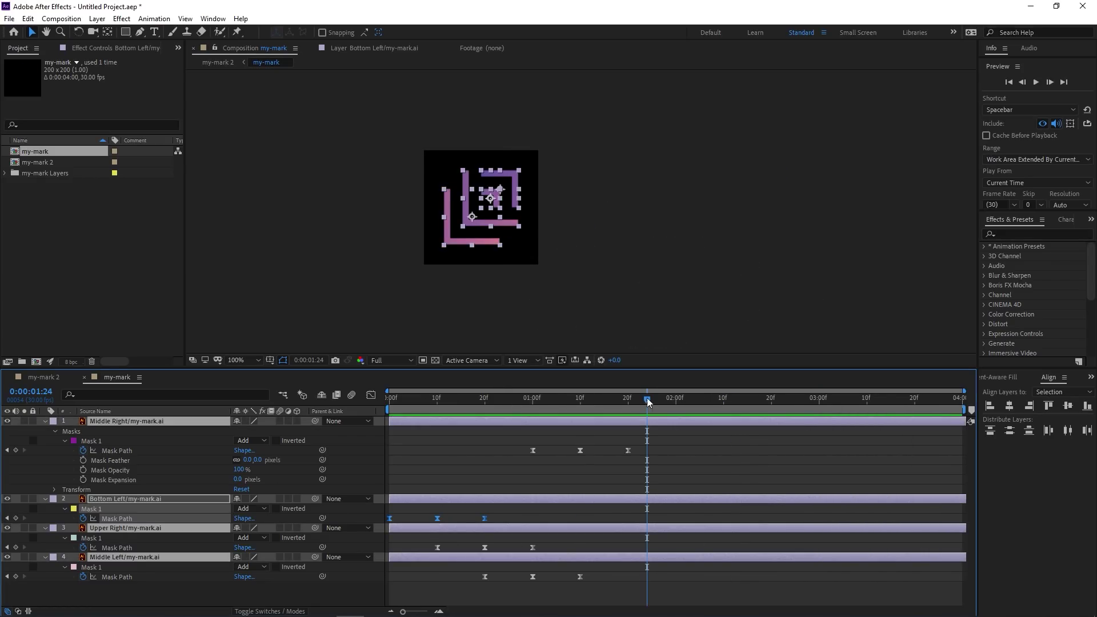
Copy the three Bottom Left Mask Path keyframes and paste them at 0:00:02:10 on the same layer.
{"action": "left_click", "coordinate": [518, 399]}
{"action": "key", "text": "space"}
{"action": "key", "text": "space"}
{"action": "left_click_drag", "start_coordinate": [657, 589], "coordinate": [388, 437]}
{"action": "left_click", "coordinate": [481, 511]}
{"action": "left_click_drag", "start_coordinate": [514, 512], "coordinate": [380, 526]}
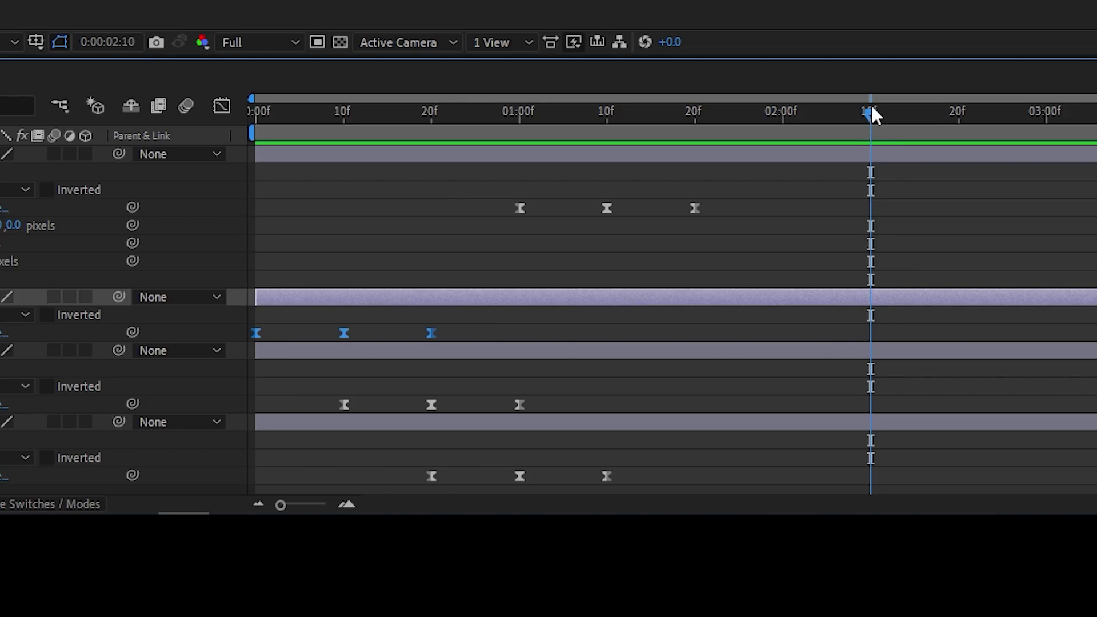
{"action": "key", "text": "ctrl+v"}
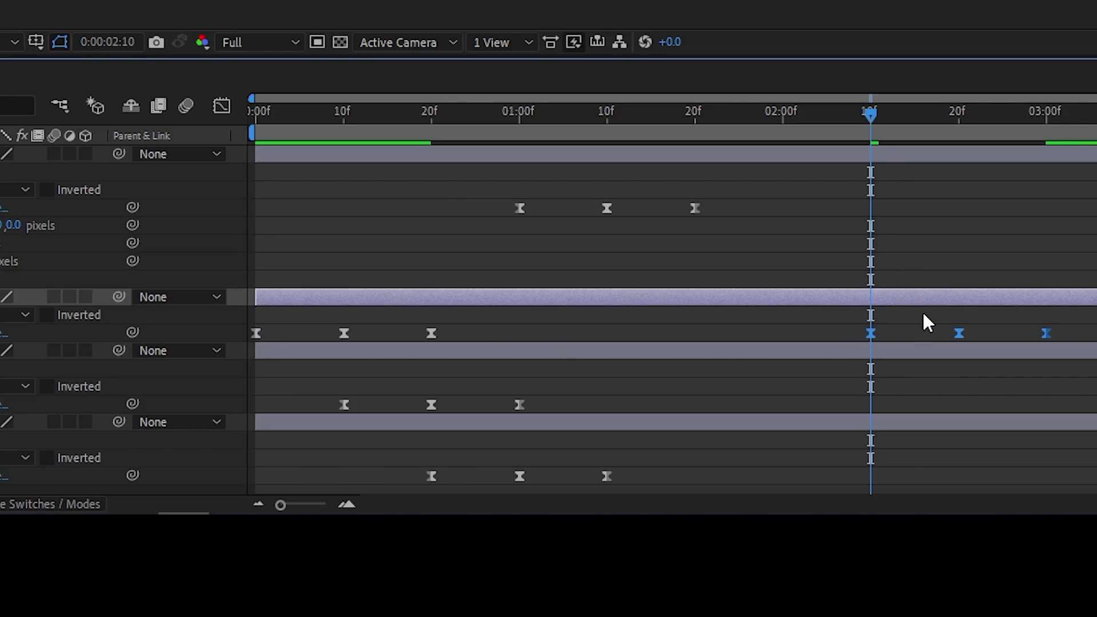
Reverse the pasted Bottom Left mask animation by swapping its first and last keyframes at 0:00:02:10 and 0:00:03:00.
{"action": "left_click", "coordinate": [1021, 336]}
{"action": "left_click_drag", "start_coordinate": [1045, 333], "coordinate": [869, 334]}
{"action": "key", "text": "Delete"}
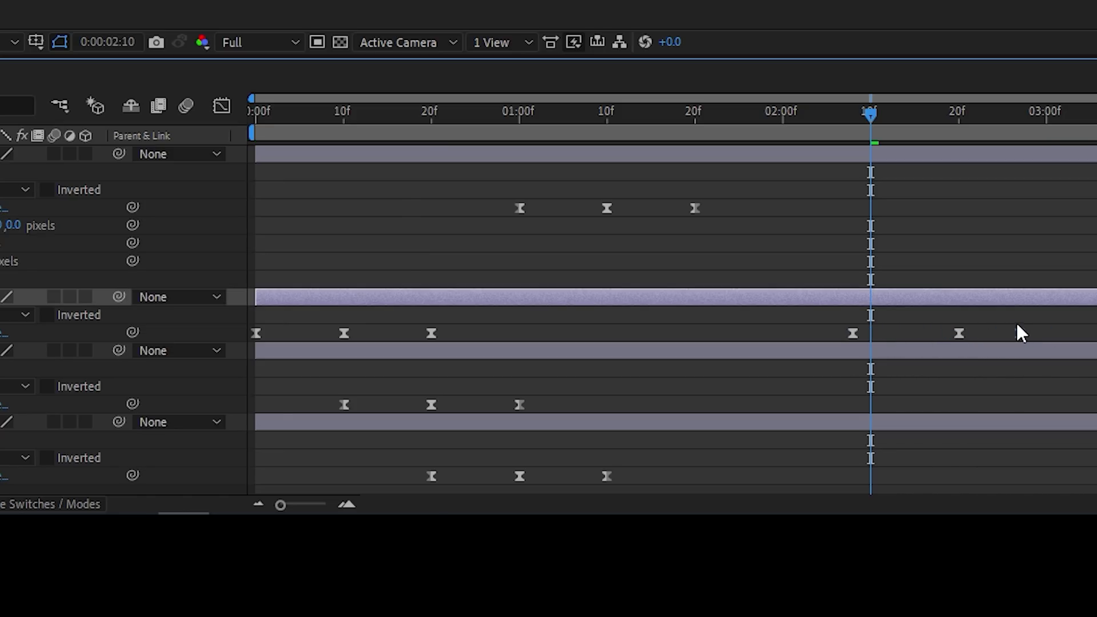
{"action": "key", "text": "ctrl+z"}
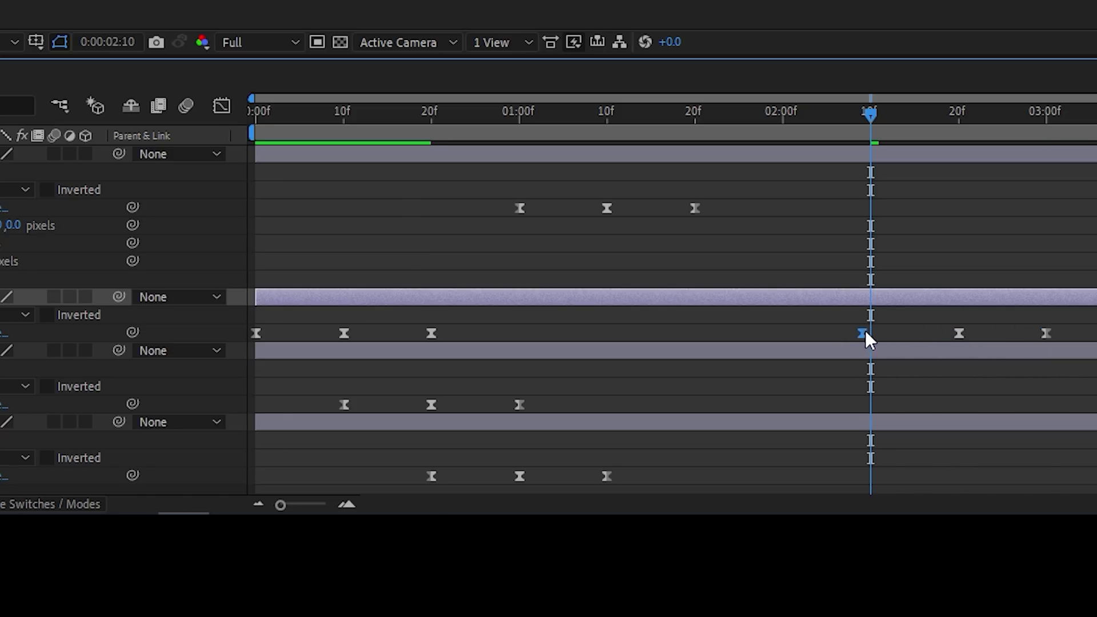
{"action": "left_click_drag", "start_coordinate": [865, 333], "coordinate": [871, 332]}
{"action": "left_click_drag", "start_coordinate": [870, 115], "coordinate": [958, 117]}
{"action": "left_click_drag", "start_coordinate": [599, 395], "coordinate": [318, 410]}
{"action": "key", "text": "ctrl+c"}
{"action": "key", "text": "ctrl+v"}
{"action": "left_click", "coordinate": [872, 567]}
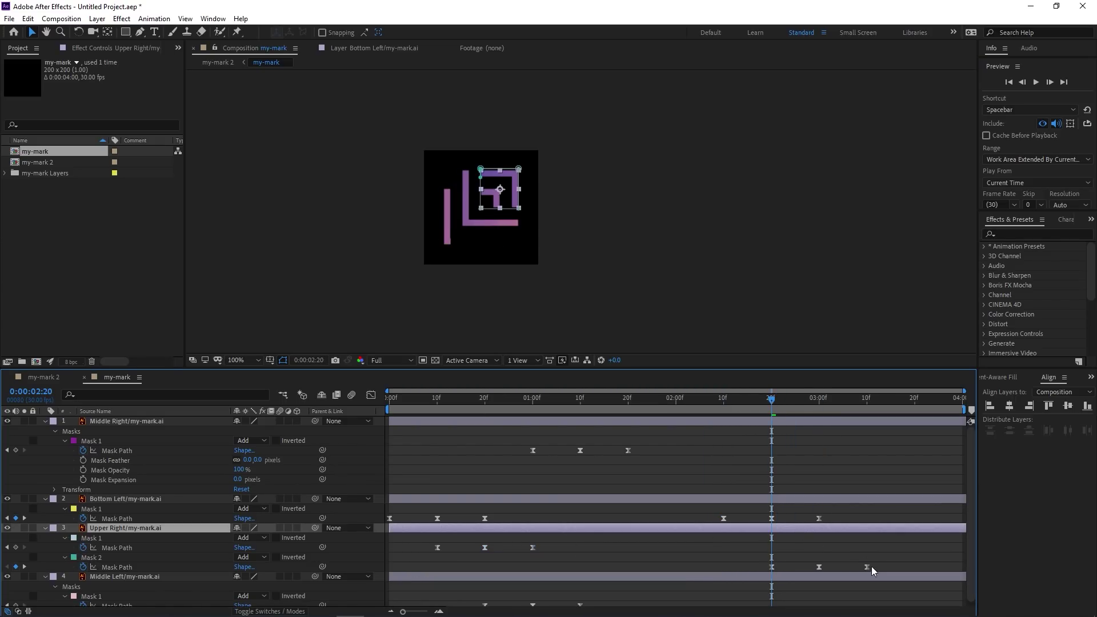
{"action": "left_click_drag", "start_coordinate": [867, 566], "coordinate": [872, 567]}
{"action": "left_click", "coordinate": [771, 566]}
{"action": "left_click_drag", "start_coordinate": [771, 400], "coordinate": [743, 407]}
{"action": "scroll", "coordinate": [19, 545], "scroll_direction": "down", "scroll_amount": 1}
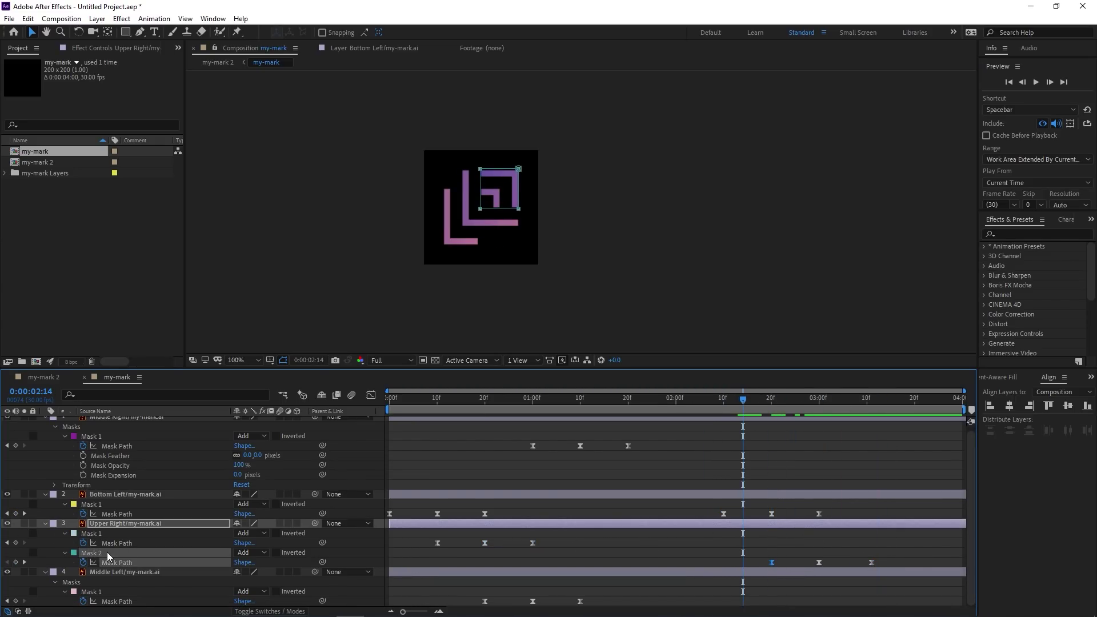
{"action": "key", "text": "Delete"}
Copy the Upper Right Mask Path keyframes to 0:00:02:20 and swap the first and last copies to reverse the reveal.
{"action": "left_click_drag", "start_coordinate": [544, 536], "coordinate": [429, 550]}
{"action": "key", "text": "ctrl+c"}
{"action": "left_click", "coordinate": [771, 400]}
{"action": "key", "text": "ctrl+v"}
{"action": "left_click_drag", "start_coordinate": [866, 547], "coordinate": [780, 547]}
{"action": "left_click_drag", "start_coordinate": [771, 548], "coordinate": [862, 547]}
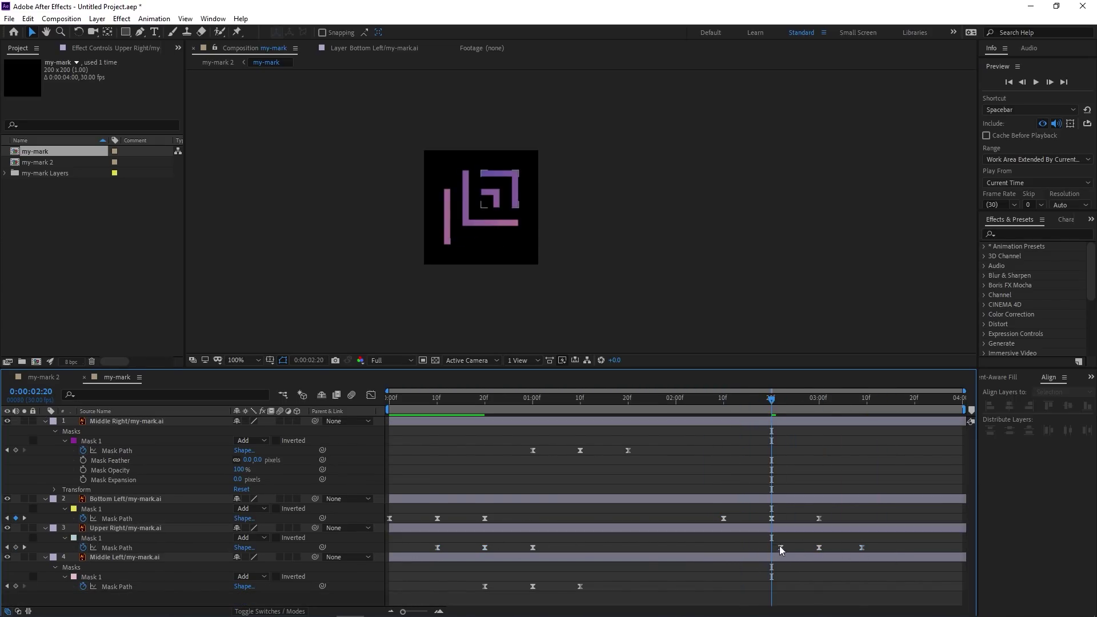
{"action": "left_click_drag", "start_coordinate": [780, 549], "coordinate": [771, 548]}
{"action": "left_click_drag", "start_coordinate": [861, 547], "coordinate": [866, 548]}
Copy the Middle Left Mask Path keyframes to 0:00:03:00 and swap the first and last copies to reverse the reveal.
{"action": "left_click", "coordinate": [866, 402]}
{"action": "left_click", "coordinate": [571, 557]}
{"action": "key", "text": "u"}
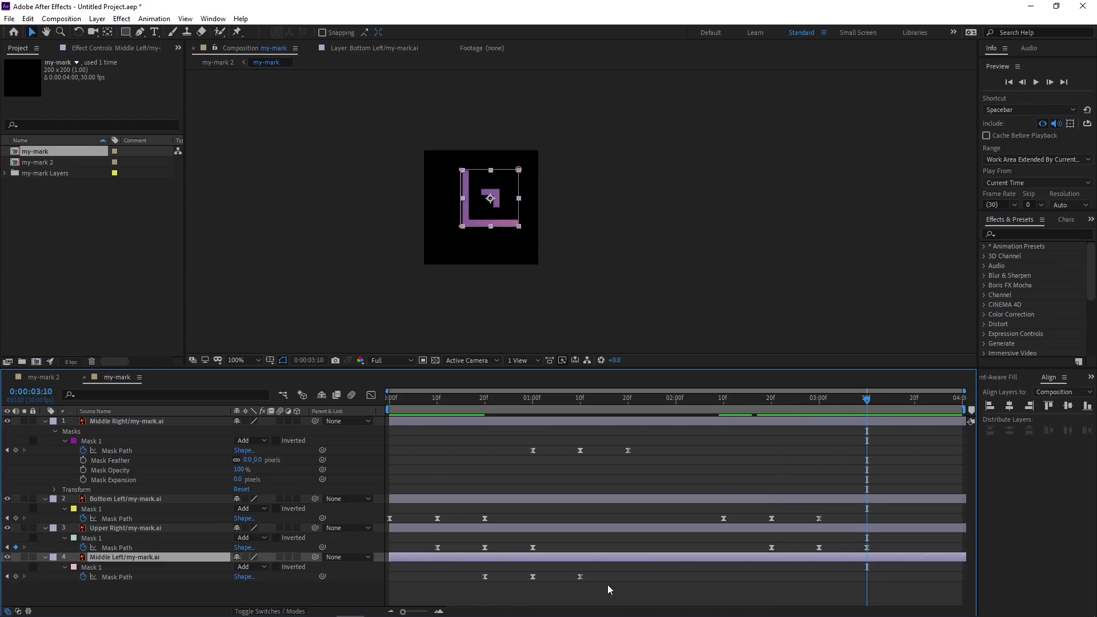
{"action": "left_click_drag", "start_coordinate": [607, 585], "coordinate": [462, 574]}
{"action": "key", "text": "ctrl+c"}
{"action": "left_click", "coordinate": [819, 400]}
{"action": "key", "text": "ctrl+v"}
{"action": "key", "text": "Delete"}
{"action": "key", "text": "ctrl+v"}
{"action": "mouse_move", "coordinate": [913, 586]}
{"action": "left_mouse_down"}
{"action": "mouse_move", "coordinate": [833, 585]}
{"action": "mouse_move", "coordinate": [913, 586]}
{"action": "left_mouse_up"}
{"action": "left_click_drag", "start_coordinate": [832, 586], "coordinate": [819, 586]}
Copy the Middle Right Mask Path keyframes to 0:00:03:10 and swap the first and last copies to reverse the reveal.
{"action": "left_click", "coordinate": [917, 404]}
{"action": "left_click_drag", "start_coordinate": [657, 436], "coordinate": [499, 452]}
{"action": "key", "text": "ctrl+c"}
{"action": "left_click", "coordinate": [866, 401]}
{"action": "key", "text": "ctrl+v"}
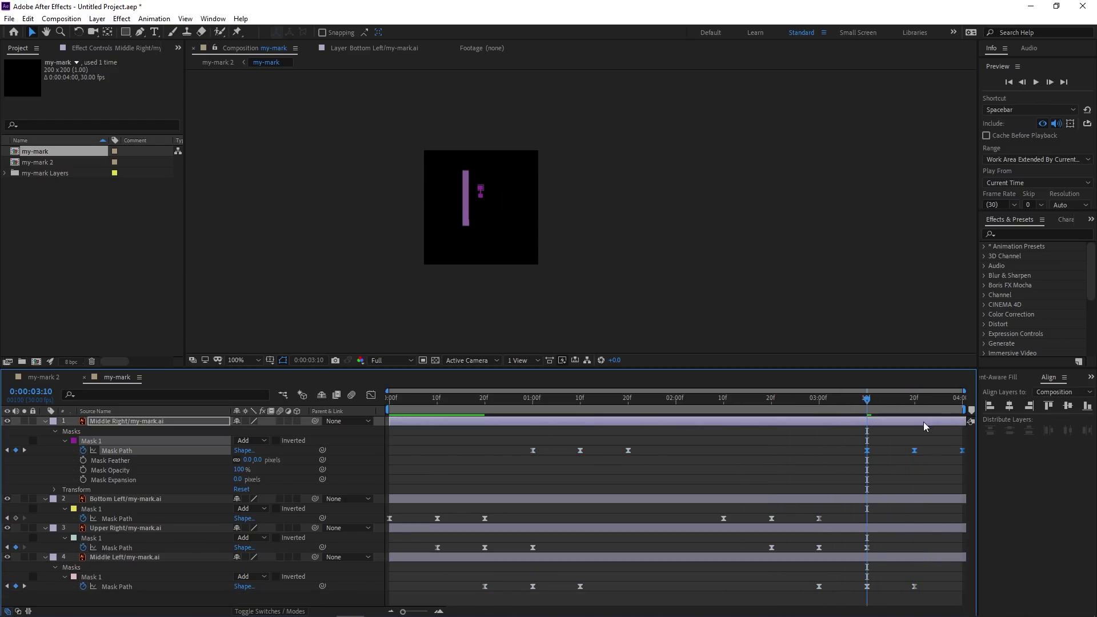
{"action": "left_click", "coordinate": [937, 465]}
{"action": "mouse_move", "coordinate": [961, 450]}
{"action": "left_mouse_down"}
{"action": "mouse_move", "coordinate": [885, 450]}
{"action": "mouse_move", "coordinate": [962, 450]}
{"action": "left_mouse_up"}
{"action": "left_click_drag", "start_coordinate": [885, 450], "coordinate": [867, 450]}
Play the logo animation from 0:00:00:00 to review its reveal and reversed exit.
{"action": "left_click_drag", "start_coordinate": [866, 402], "coordinate": [389, 403]}
{"action": "left_click", "coordinate": [577, 278]}
{"action": "key", "text": "space"}
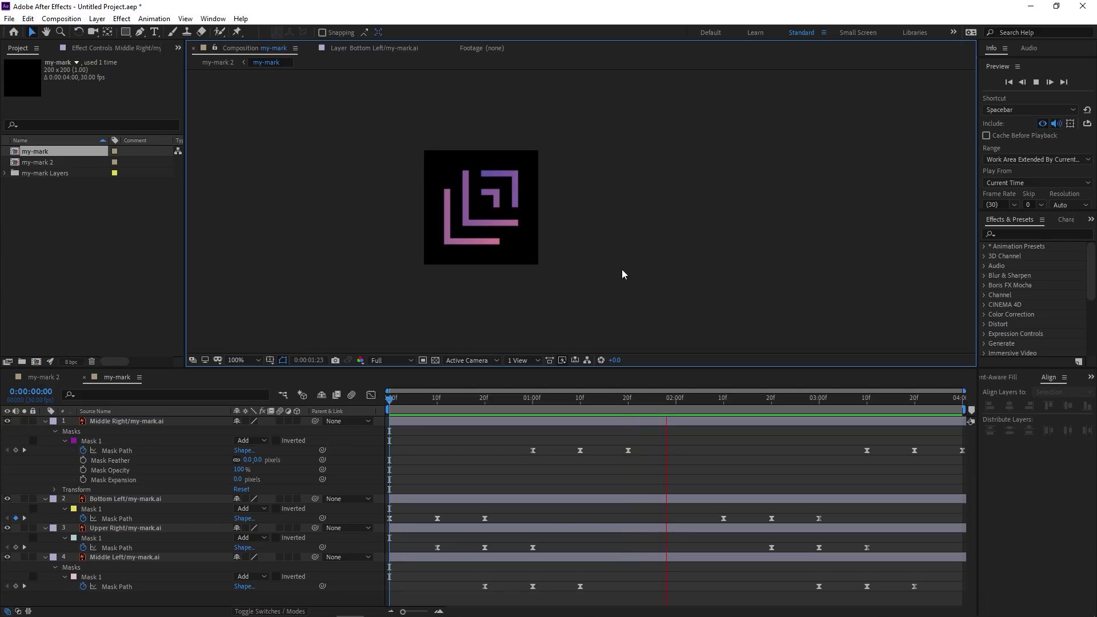
{"action": "key", "text": "space"}
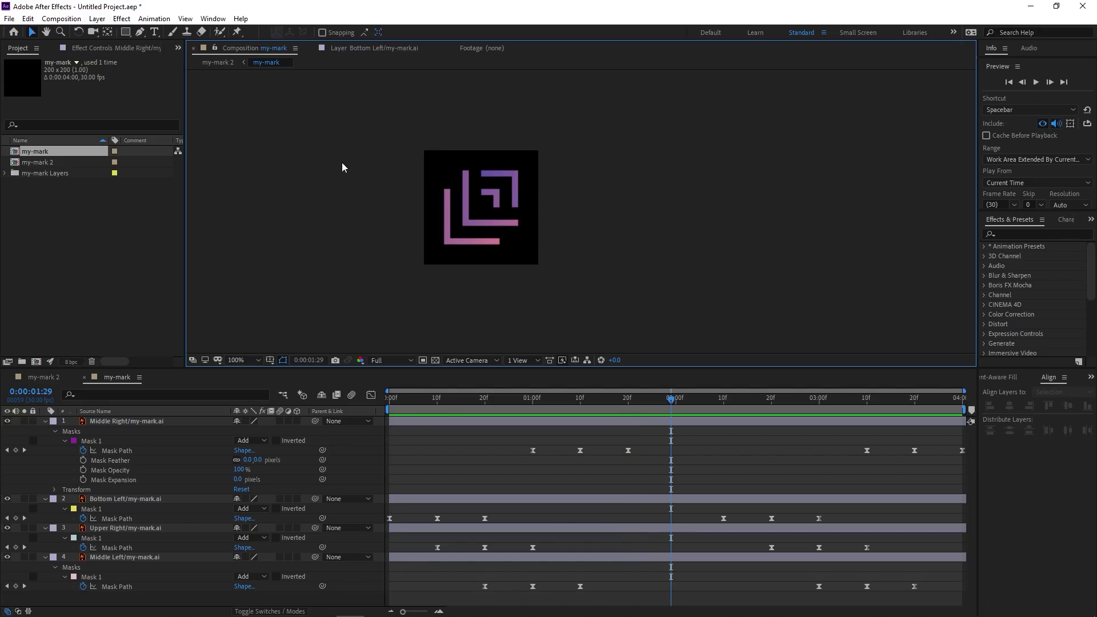
Open the LottieFiles extension and render the my-mark composition as a Lottie animation.
{"action": "left_click", "coordinate": [214, 19]}
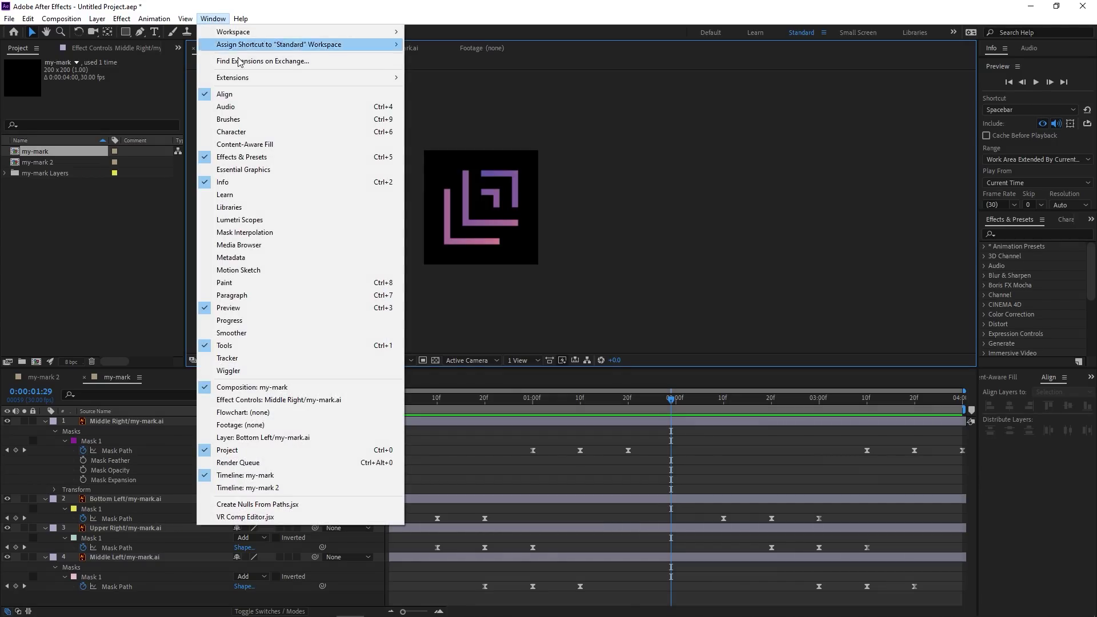
{"action": "mouse_move", "coordinate": [249, 81]}
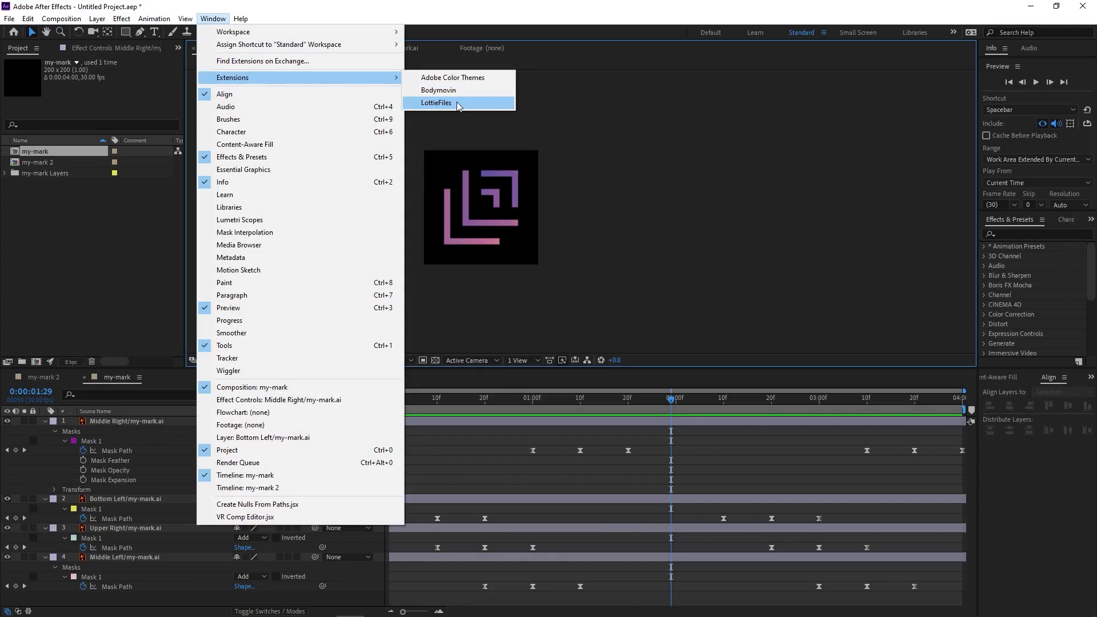
{"action": "left_click", "coordinate": [436, 103]}
{"action": "left_click", "coordinate": [807, 219]}
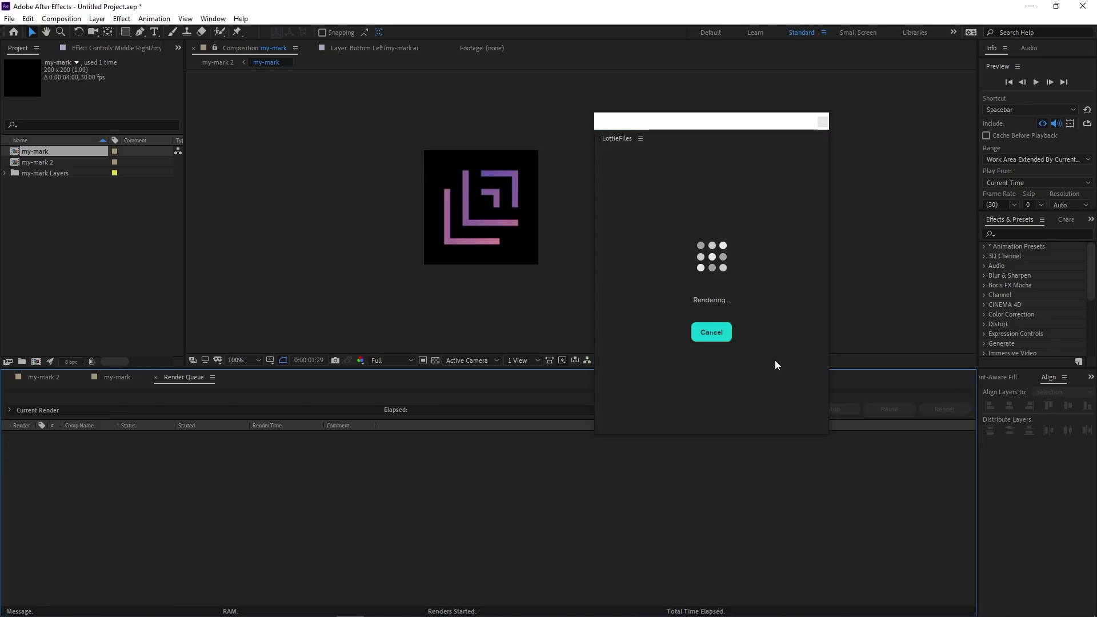
{"action": "left_click", "coordinate": [640, 224]}
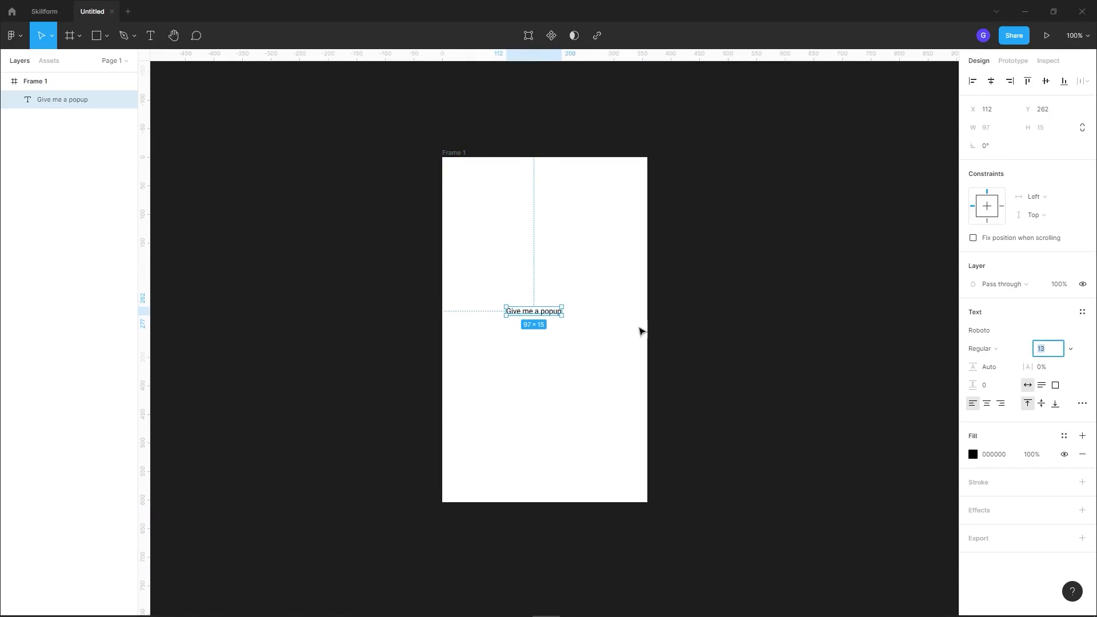
In Figma, set Frame 1's text to size 21, centre it and change its wording to "Start downloading".
{"action": "left_click_drag", "start_coordinate": [552, 314], "coordinate": [545, 315]}
{"action": "left_click", "coordinate": [771, 343]}
{"action": "double_click", "coordinate": [532, 313]}
{"action": "type", "text": "Start downloading"}
{"action": "key", "text": "Escape"}
{"action": "key", "text": "Escape"}
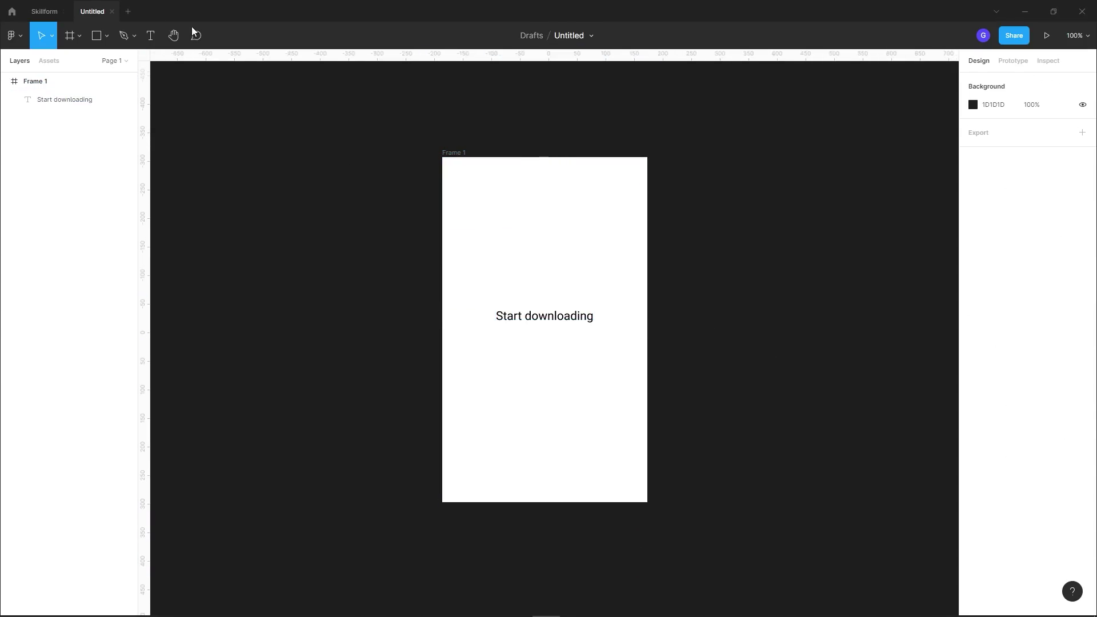
Draw a rectangle around the "Start downloading" text, send it behind the text and fill it with purple 7D00FB.
{"action": "key", "text": "r"}
{"action": "left_click_drag", "start_coordinate": [484, 295], "coordinate": [612, 336]}
{"action": "key", "text": "ctrl+bracketleft"}
{"action": "left_click", "coordinate": [973, 330]}
{"action": "left_click", "coordinate": [925, 480]}
{"action": "left_click", "coordinate": [954, 404]}
Colour the "Start downloading" text white and combine it with the purple rectangle into an auto layout button.
{"action": "left_click", "coordinate": [544, 315]}
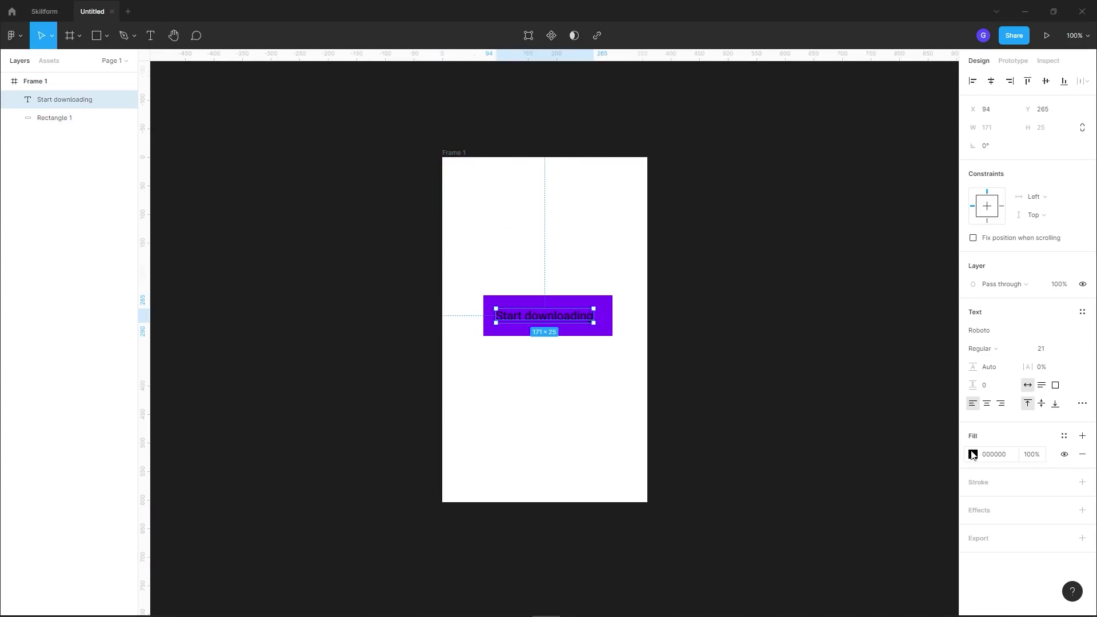
{"action": "left_click", "coordinate": [973, 454]}
{"action": "left_click_drag", "start_coordinate": [840, 400], "coordinate": [820, 329]}
{"action": "left_click", "coordinate": [602, 322], "text": "shift"}
{"action": "left_click", "coordinate": [1081, 175]}
{"action": "left_click", "coordinate": [914, 156]}
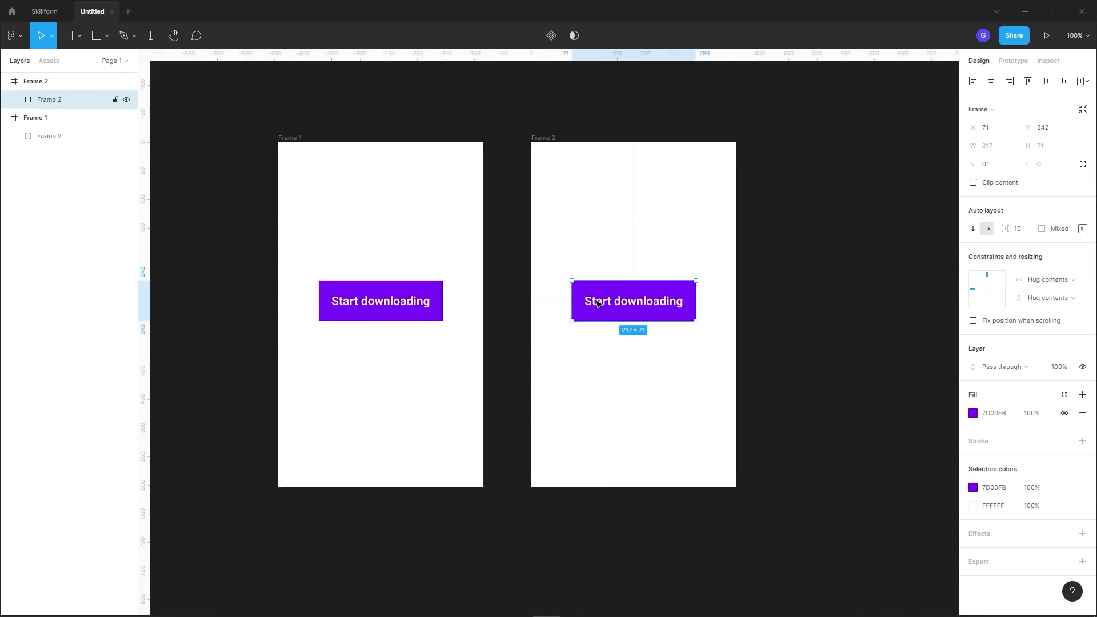
Delete the duplicated button from the second screen and draw a rectangle about 254 × 448 in its place.
{"action": "key", "text": "Delete"}
{"action": "key", "text": "r"}
{"action": "left_click_drag", "start_coordinate": [561, 188], "coordinate": [706, 421]}
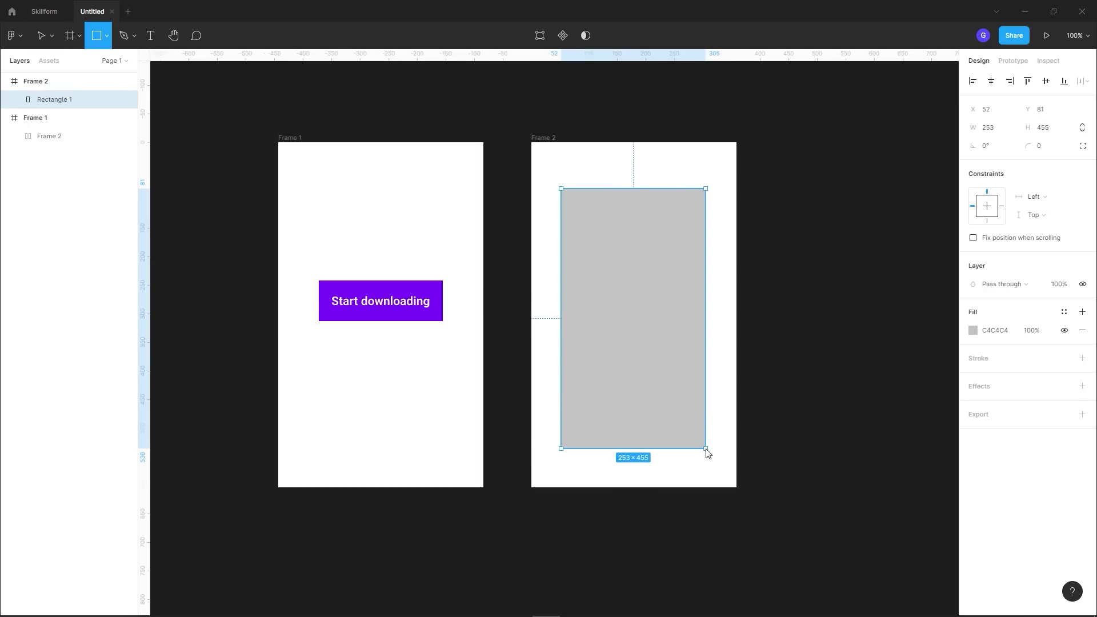
{"action": "left_click_drag", "start_coordinate": [706, 450], "coordinate": [706, 445]}
Fill the second screen's rectangle with white FFFFFF and set its corner radius to 2.
{"action": "left_click", "coordinate": [973, 330]}
{"action": "left_click_drag", "start_coordinate": [940, 377], "coordinate": [820, 328]}
{"action": "left_click", "coordinate": [1042, 146]}
{"action": "type", "text": "2"}
Add a drop shadow to the white rectangle with X 10, Y 10 and blur 30.
{"action": "left_click", "coordinate": [1082, 386]}
{"action": "left_click", "coordinate": [972, 404]}
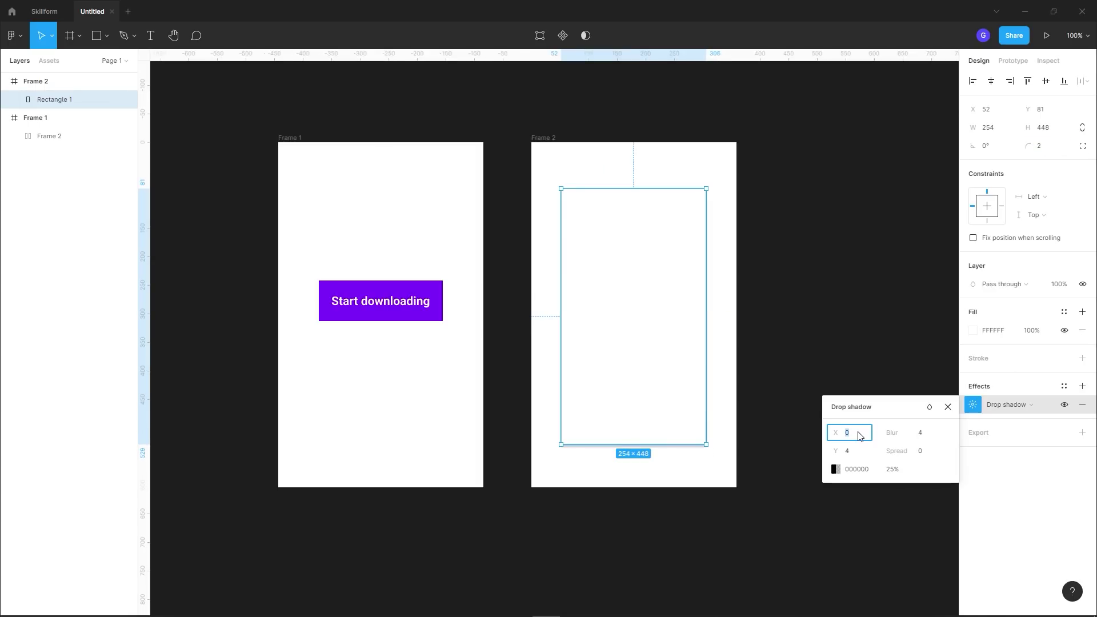
{"action": "type", "text": "10"}
{"action": "key", "text": "Tab"}
{"action": "type", "text": "10"}
{"action": "left_click", "coordinate": [919, 434]}
{"action": "type", "text": "30"}
{"action": "key", "text": "Return"}
Run the LottieFiles plugin and load the exported logo Lottie file into its converter.
{"action": "right_click", "coordinate": [172, 166]}
{"action": "mouse_move", "coordinate": [228, 257]}
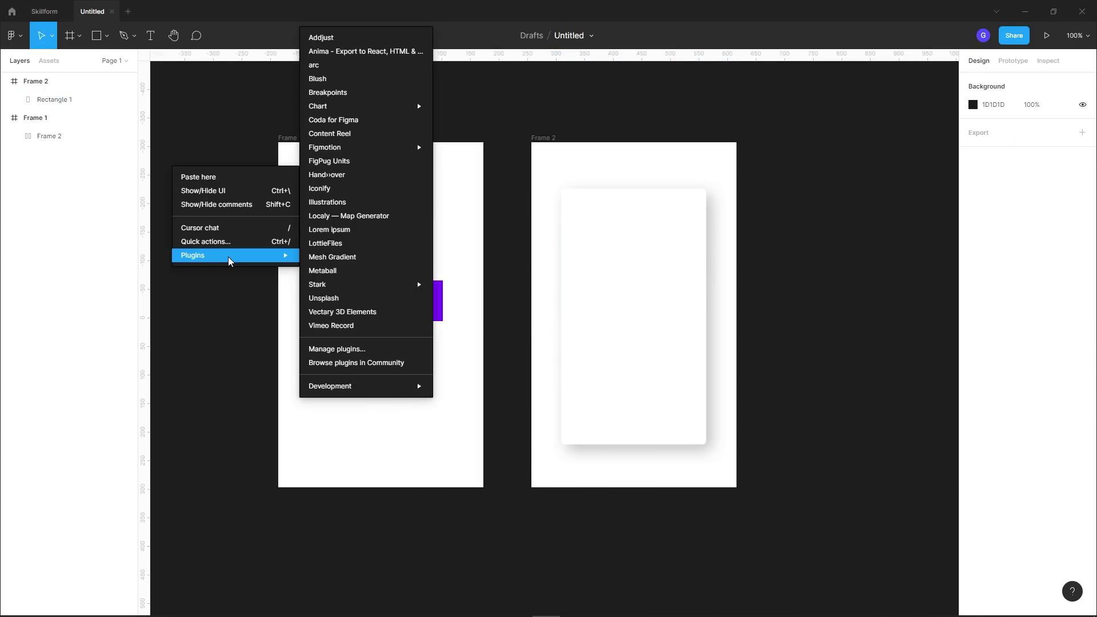
{"action": "left_click", "coordinate": [351, 248]}
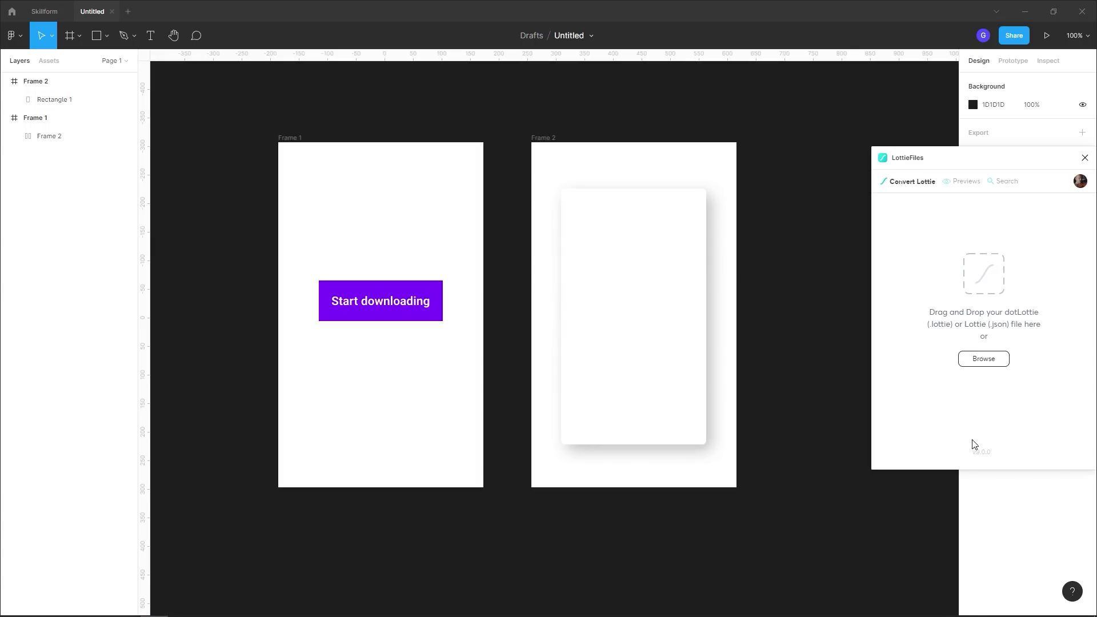
{"action": "key", "text": "alt+Tab"}
{"action": "left_click_drag", "start_coordinate": [934, 489], "coordinate": [955, 252]}
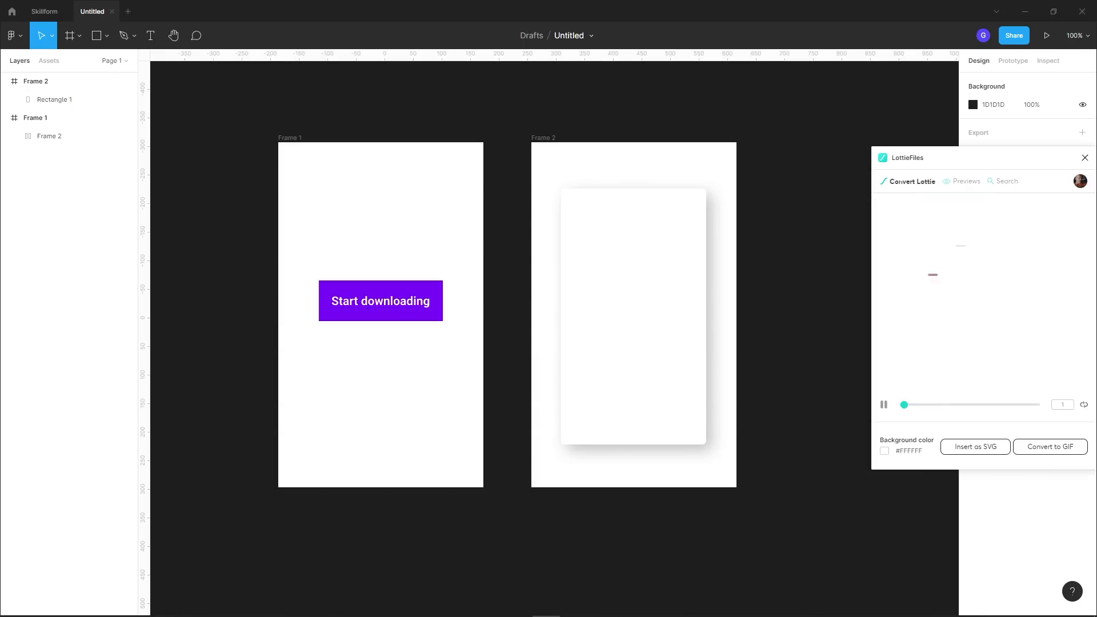
{"action": "left_click_drag", "start_coordinate": [960, 159], "coordinate": [845, 138]}
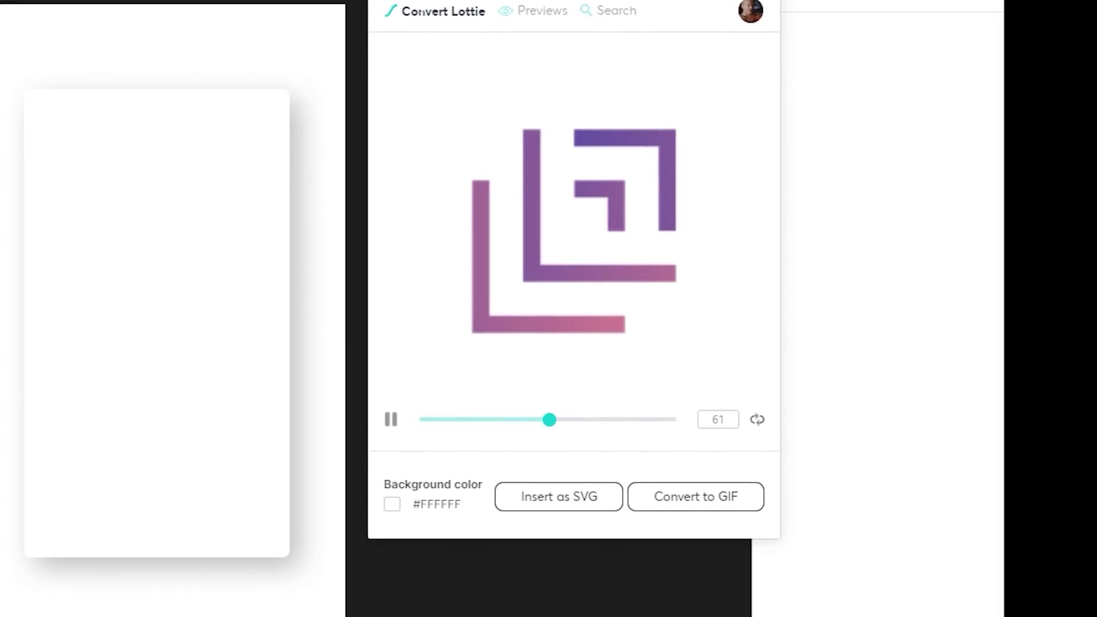
Insert the logo animation as a GIF and place it at 140 × 140 within the white card on the second screen.
{"action": "left_click", "coordinate": [689, 498]}
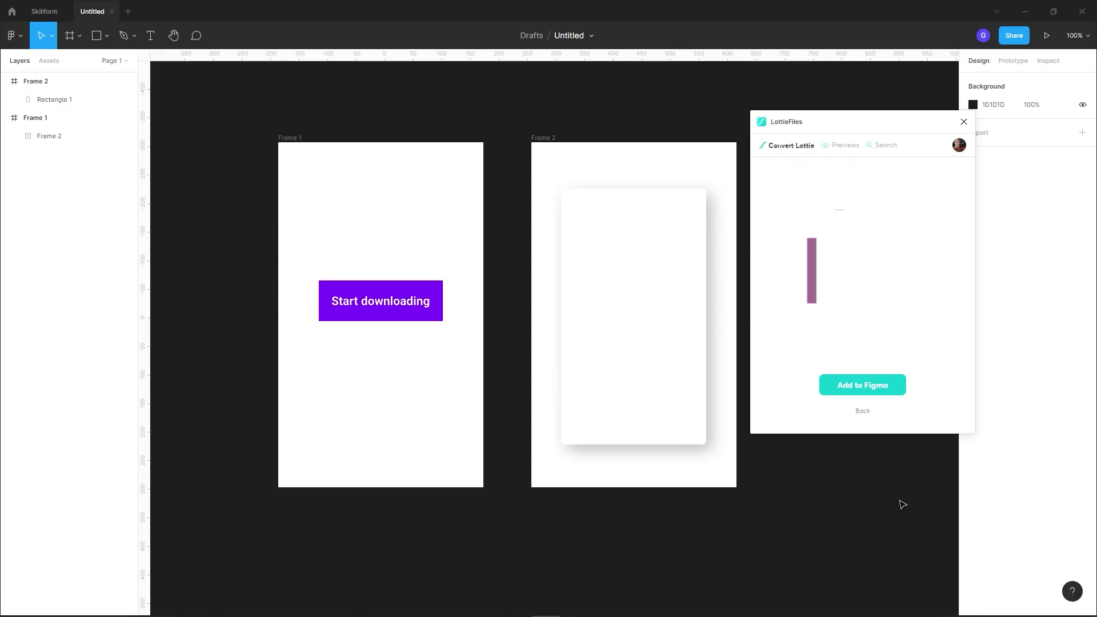
{"action": "left_click", "coordinate": [856, 400]}
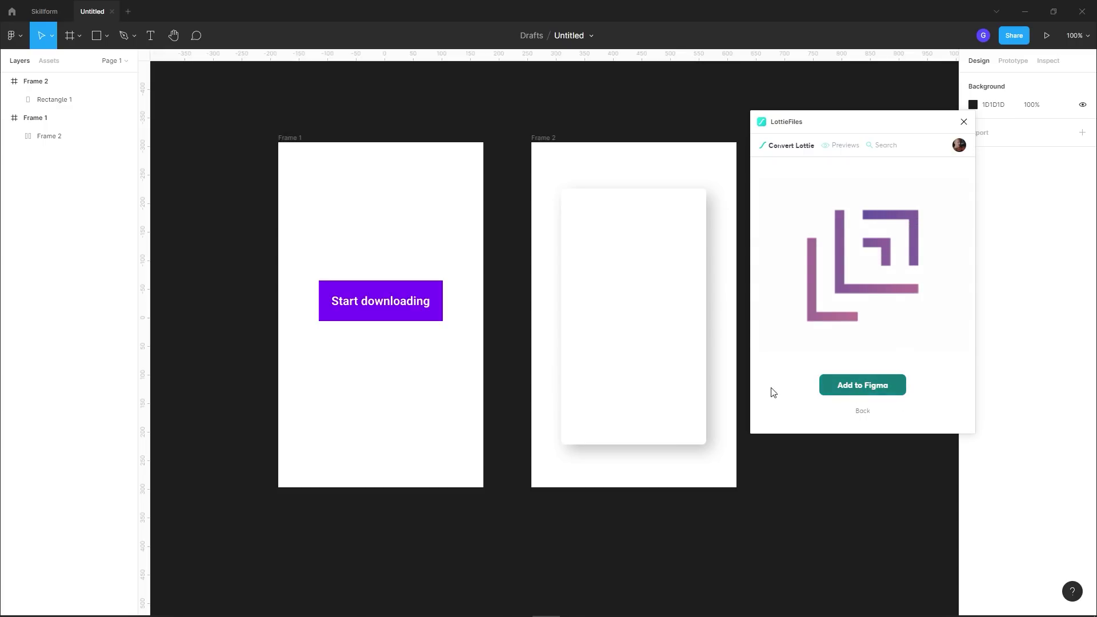
{"action": "left_click_drag", "start_coordinate": [516, 327], "coordinate": [609, 308]}
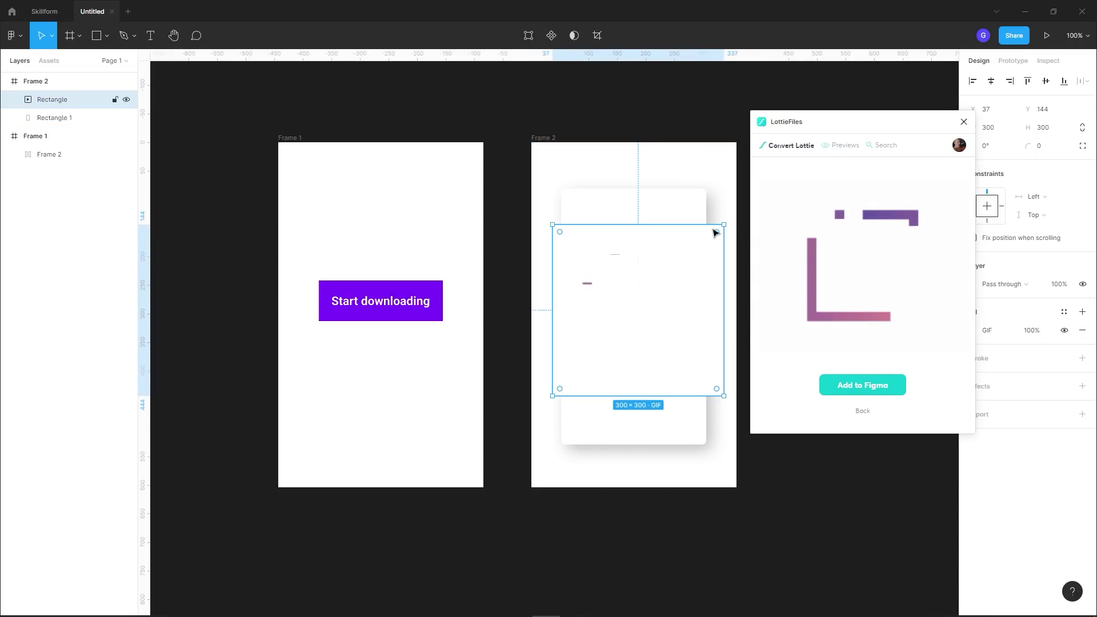
{"action": "left_click_drag", "start_coordinate": [722, 224], "coordinate": [651, 269]}
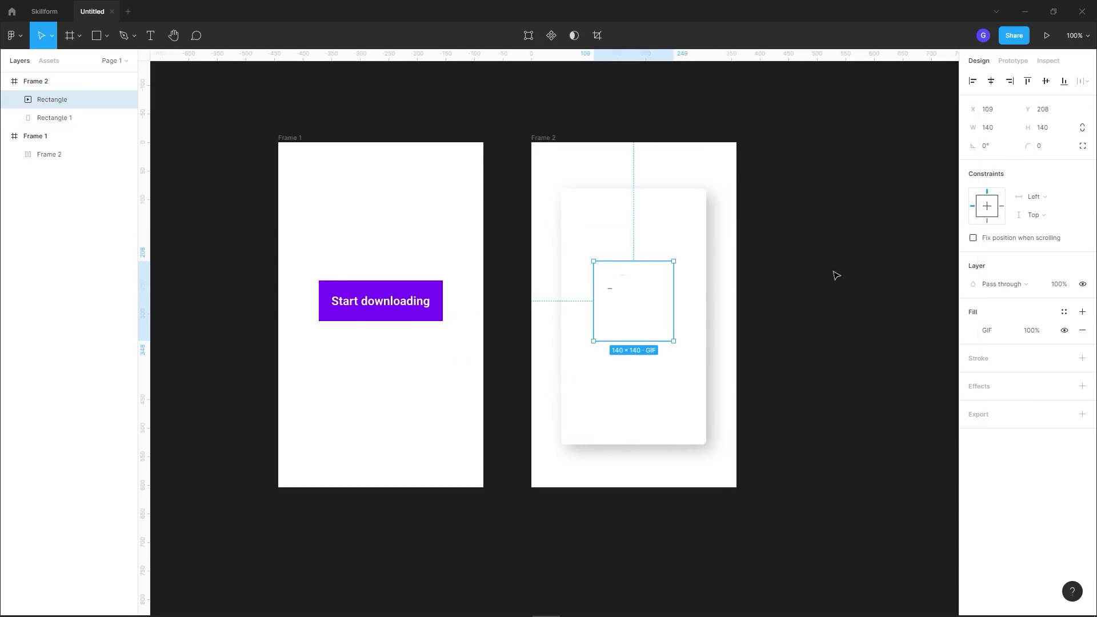
Open the prototype settings and test the "Start downloading" button in the prototype preview.
{"action": "left_click", "coordinate": [1012, 60]}
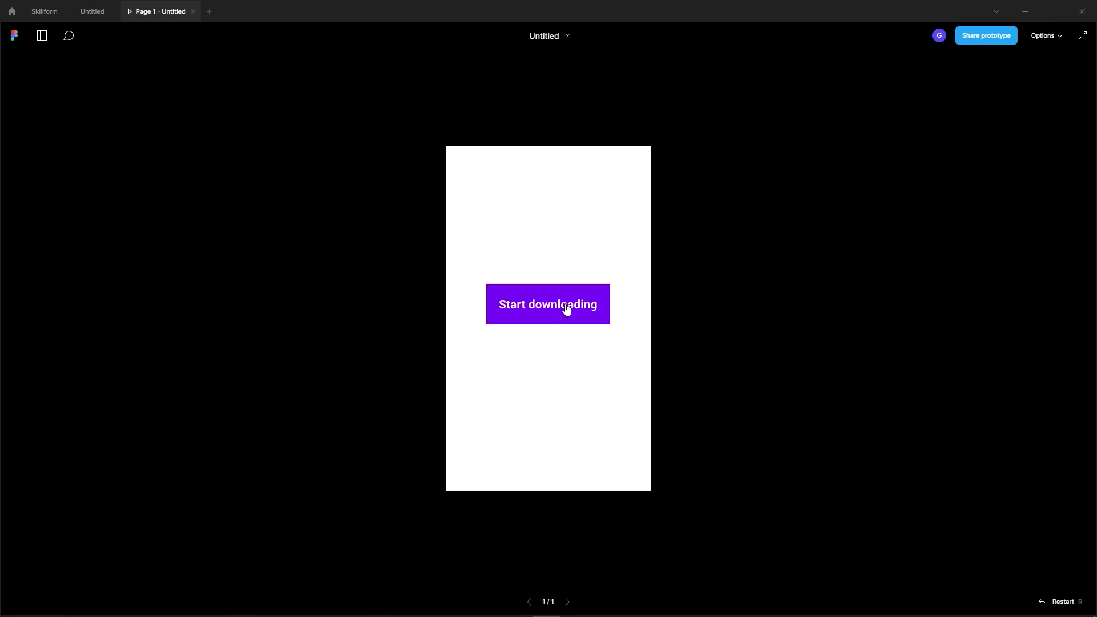
{"action": "left_click", "coordinate": [565, 313]}
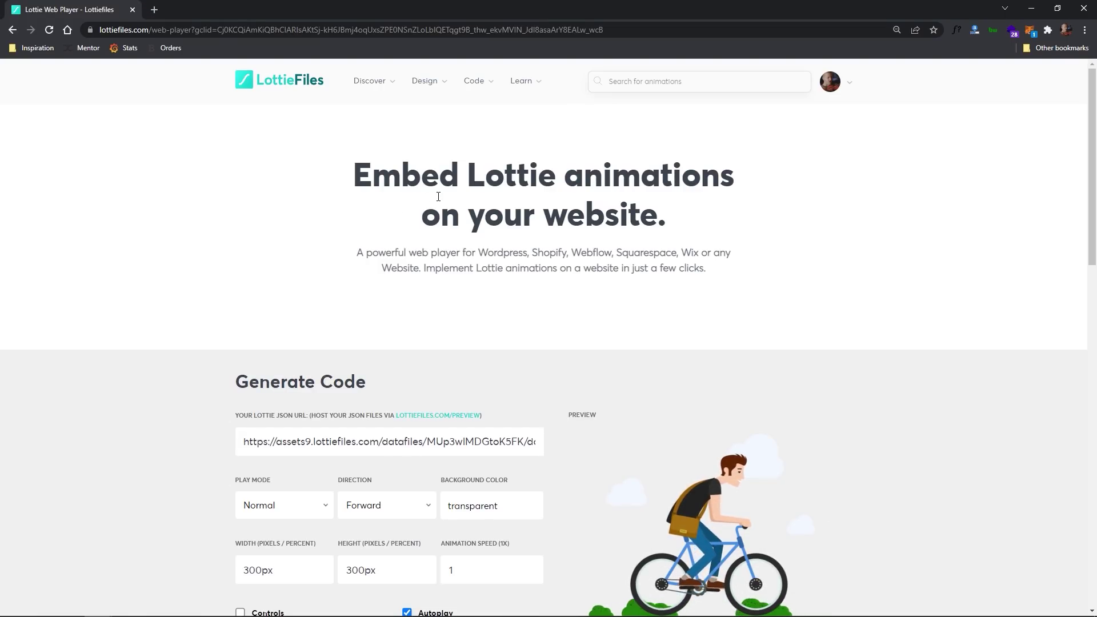
Try the Controls option, leave it off, and select the whole generated Lottie player embed code.
{"action": "scroll", "coordinate": [496, 254], "scroll_direction": "down", "scroll_amount": 5}
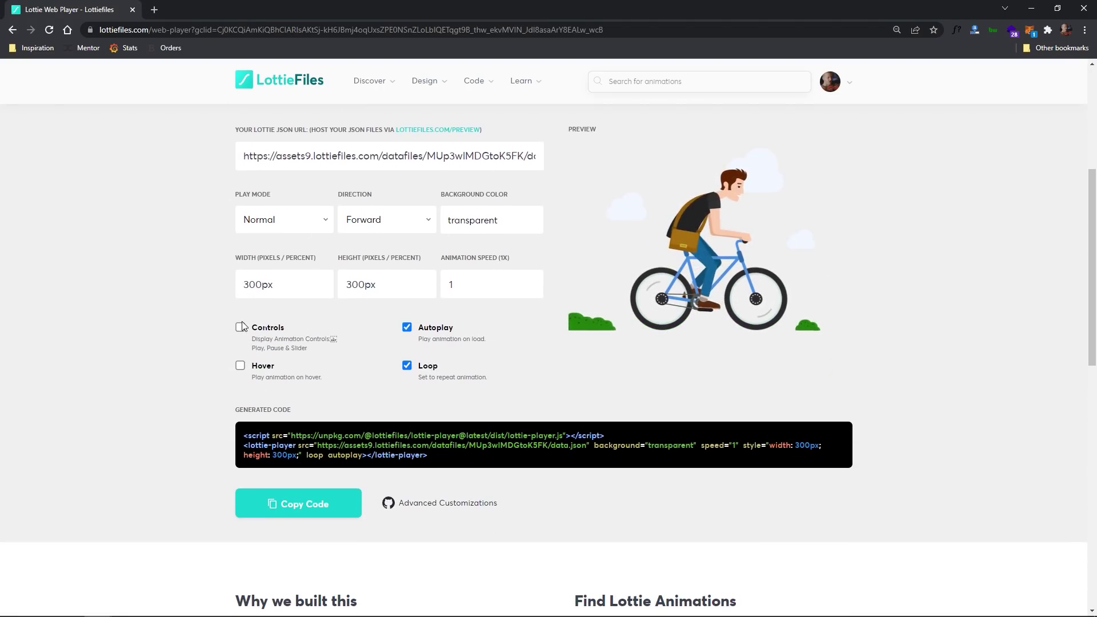
{"action": "left_click", "coordinate": [240, 327]}
{"action": "left_click", "coordinate": [241, 326]}
{"action": "left_click_drag", "start_coordinate": [430, 456], "coordinate": [242, 433]}
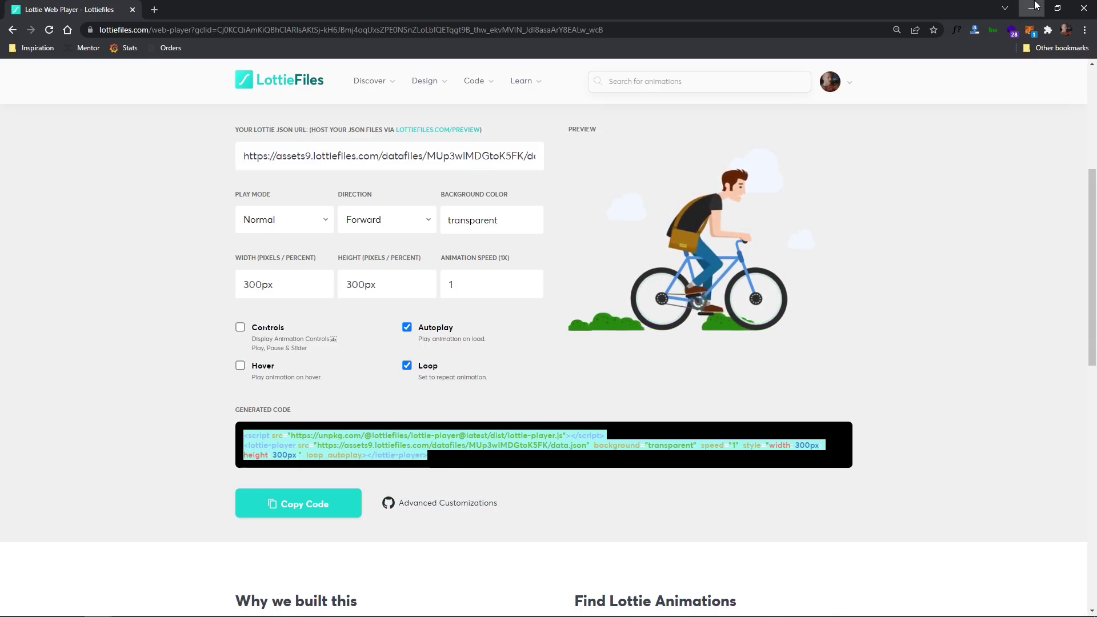
{"action": "left_click", "coordinate": [1030, 8]}
Switch to Visual Studio Code and add an <a href="#"> link reading "Start Download" in the body of index.html.
{"action": "left_click", "coordinate": [416, 320]}
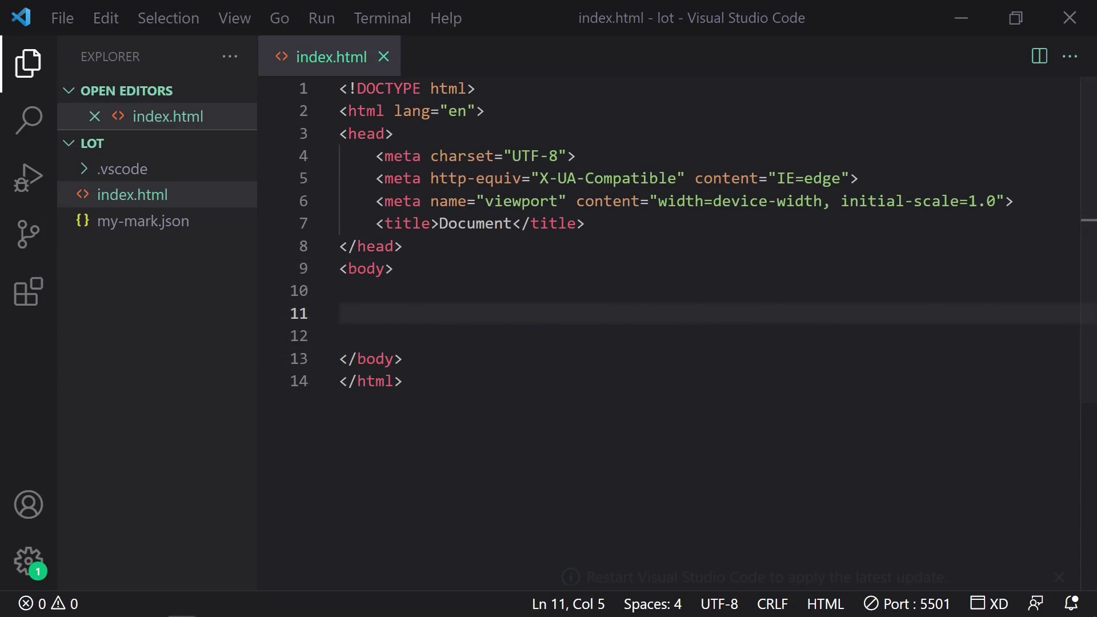
{"action": "key", "text": "Up"}
{"action": "key", "text": "Down"}
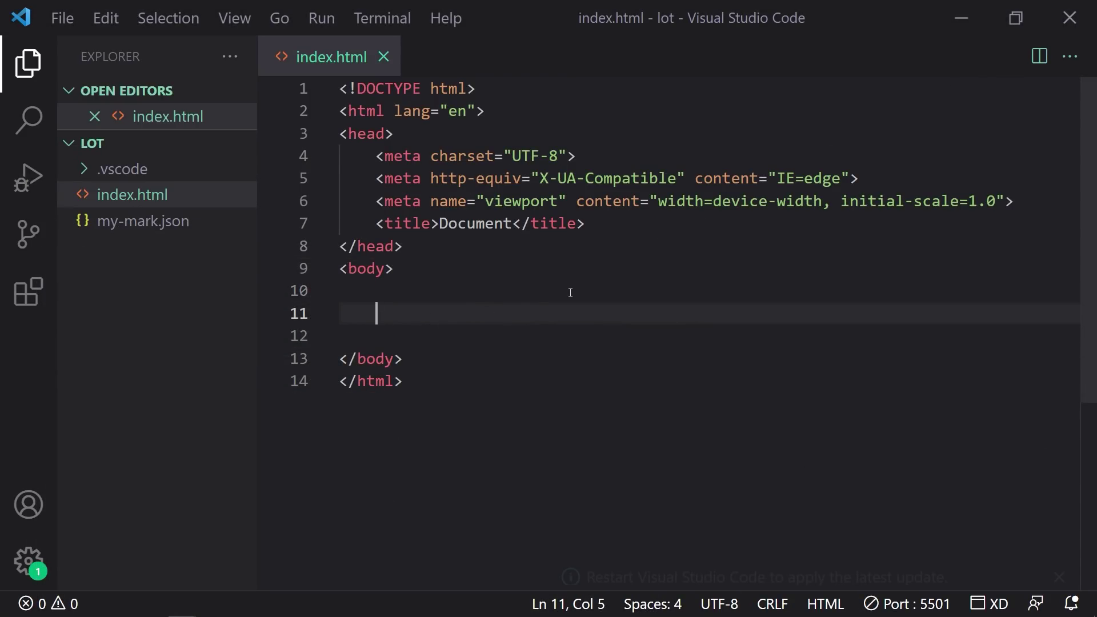
{"action": "type", "text": "<a href=\"#\">Start Download</a>"}
{"action": "left_click", "coordinate": [678, 313]}
Add a div with class "anim" below the link and paste the Lottie player embed code inside it.
{"action": "key", "text": "Return"}
{"action": "key", "text": "Return"}
{"action": "key", "text": "ctrl+b"}
{"action": "type", "text": "<div class=\"anim\"></div>"}
{"action": "key", "text": "Return"}
{"action": "key", "text": "ctrl+v"}
{"action": "left_click", "coordinate": [576, 448]}
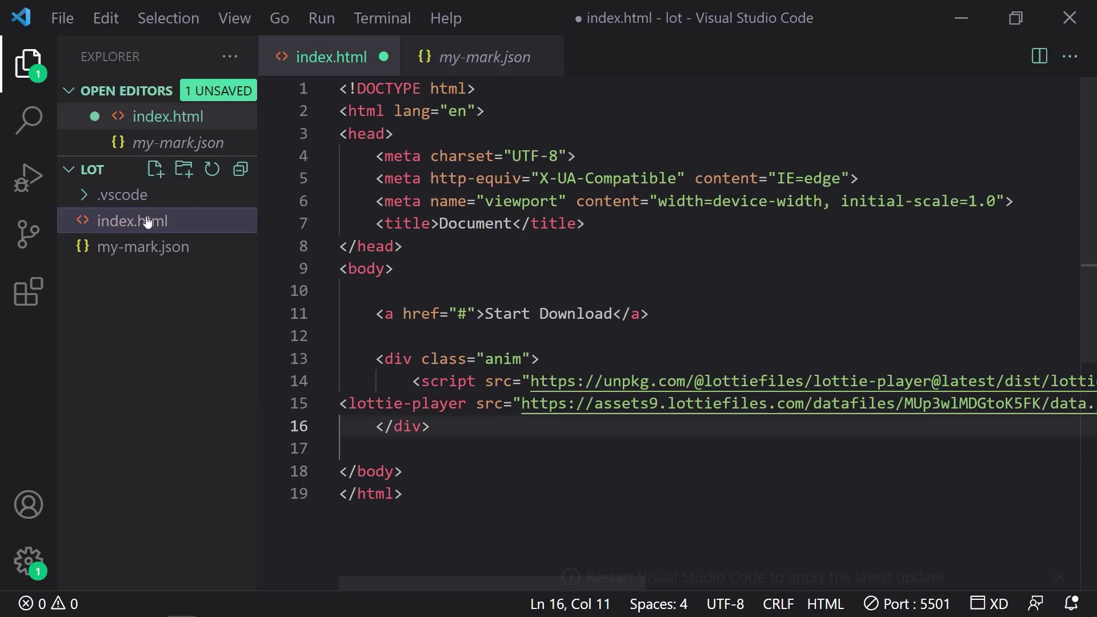
Replace the lottie-player source URL with the local file "/my-mark.json".
{"action": "left_click_drag", "start_coordinate": [521, 403], "coordinate": [889, 394]}
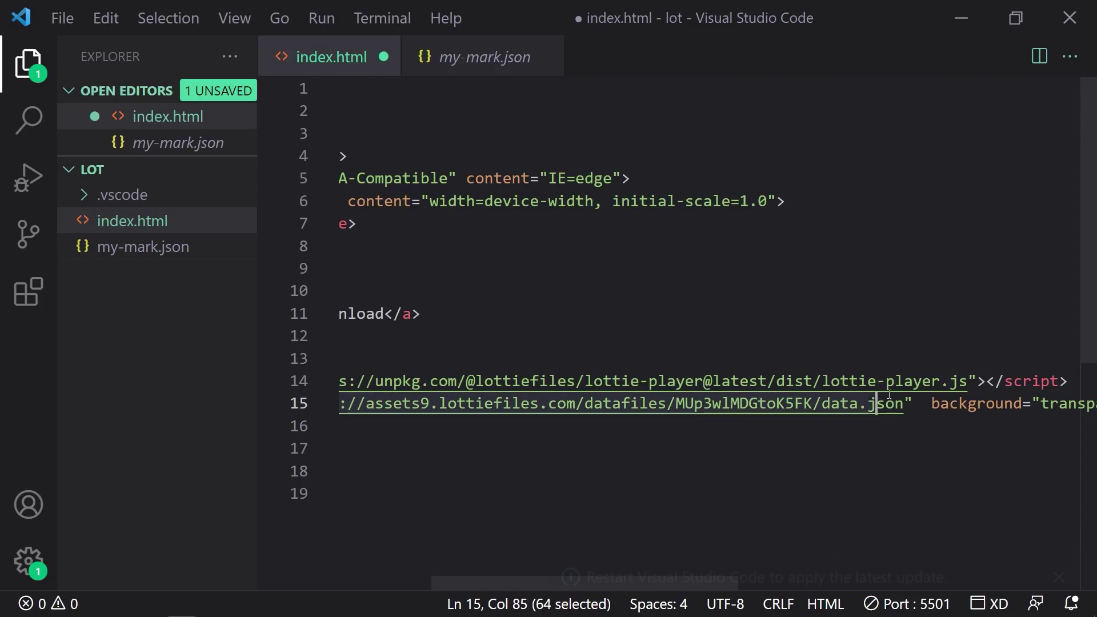
{"action": "type", "text": "my-"}
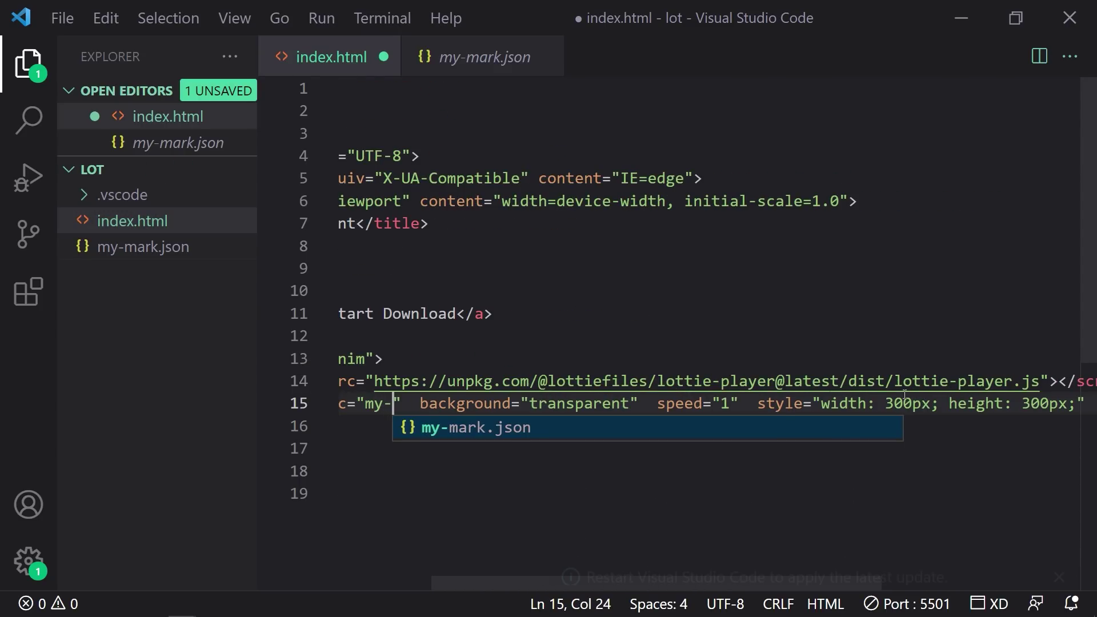
{"action": "key", "text": "BackSpace"}
{"action": "key", "text": "BackSpace"}
{"action": "key", "text": "BackSpace"}
{"action": "type", "text": "/my-mark.j"}
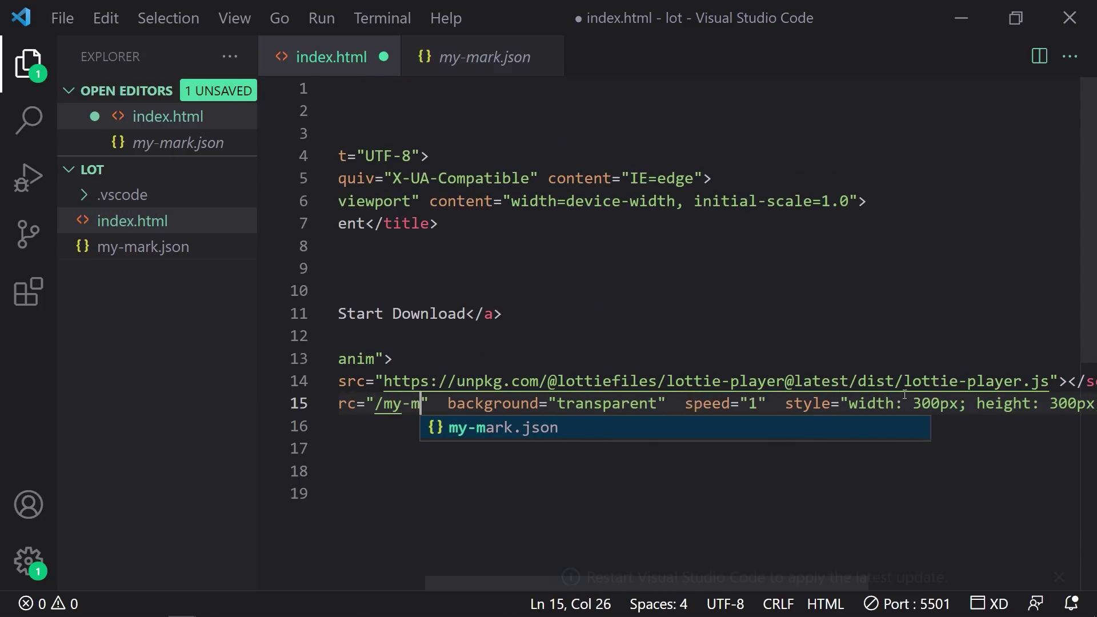
{"action": "key", "text": "Return"}
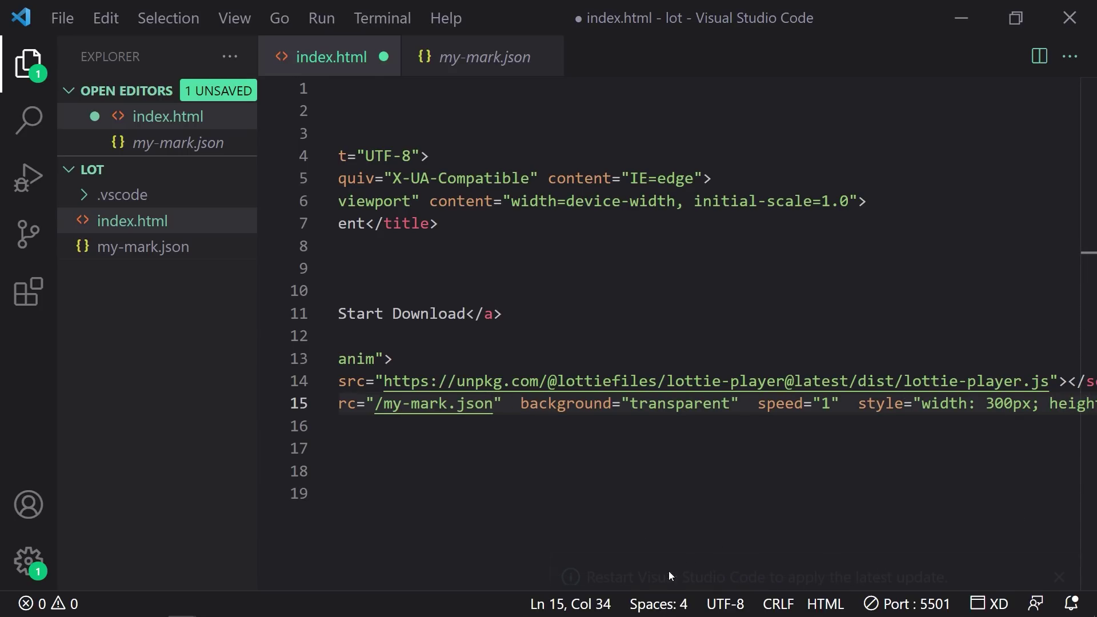
Remove the width and height style attribute from the lottie-player tag and save index.html.
{"action": "scroll", "coordinate": [970, 451], "scroll_direction": "right", "scroll_amount": 3}
{"action": "left_click", "coordinate": [588, 404]}
{"action": "left_click", "coordinate": [680, 404]}
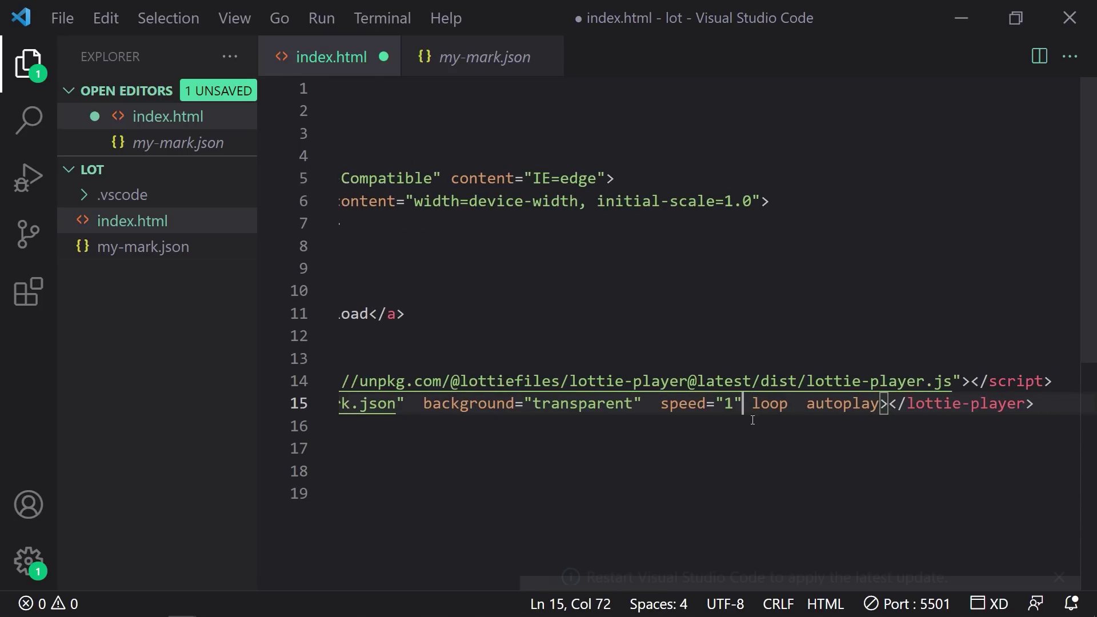
{"action": "key", "text": "Down"}
{"action": "key", "text": "ctrl+s"}
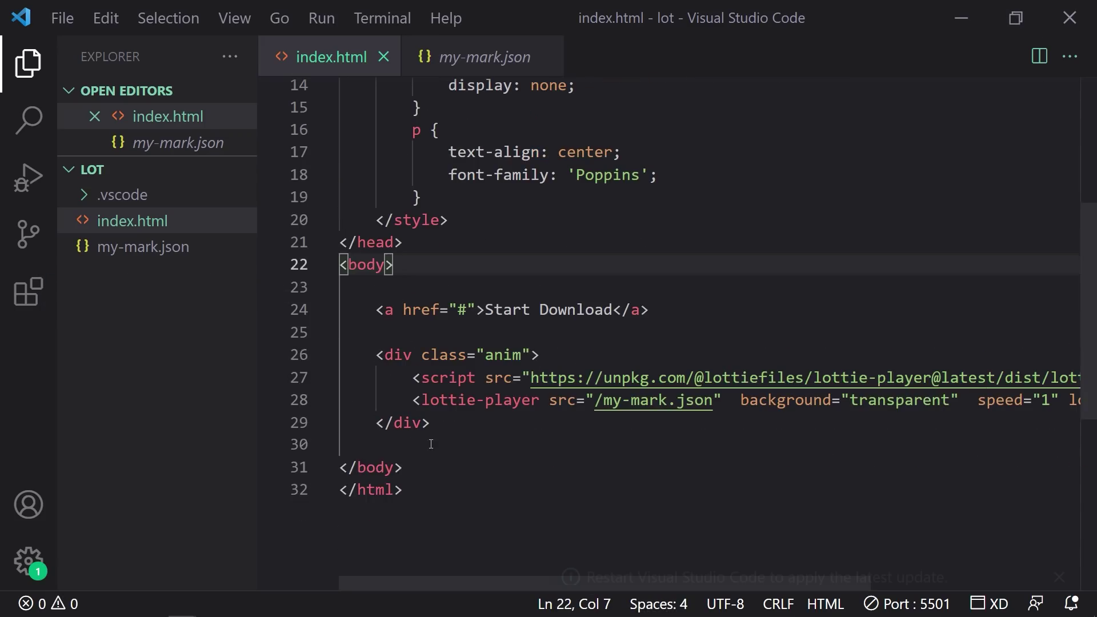
Add a script block below the anim div and declare cta as document.querySelector('a').
{"action": "type", "text": "script"}
{"action": "key", "text": "Tab"}
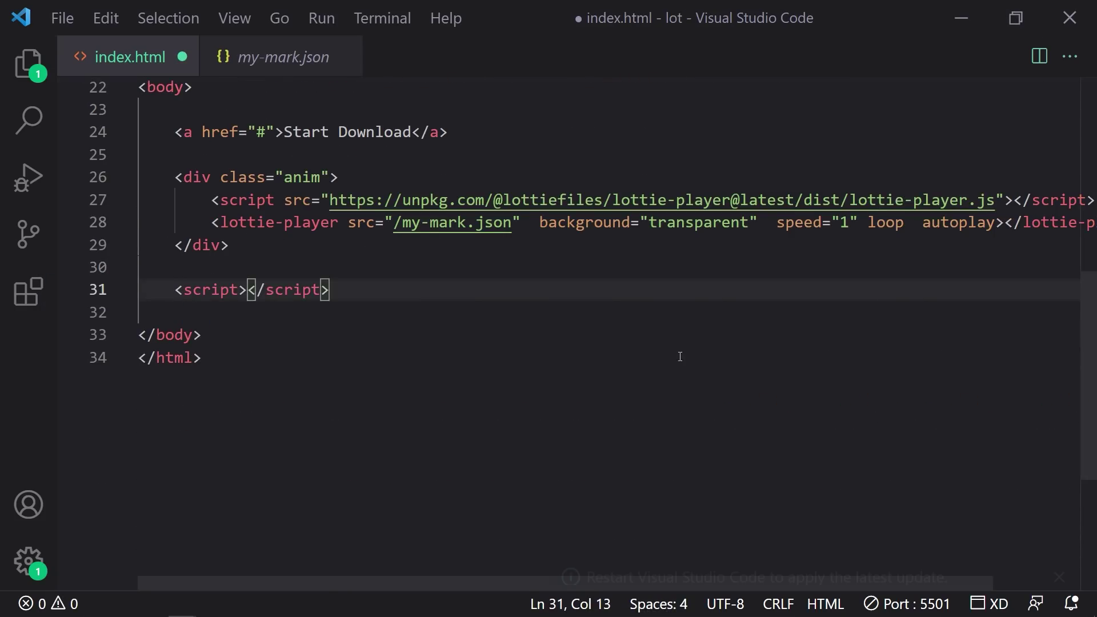
{"action": "key", "text": "Return"}
{"action": "key", "text": "Return"}
{"action": "type", "text": "let cta = document.querySelefct"}
{"action": "key", "text": "BackSpace"}
{"action": "key", "text": "BackSpace"}
{"action": "key", "text": "BackSpace"}
{"action": "type", "text": "ctor('a');"}
Duplicate the cta declaration as anim with the selector '.anim', and start a click event listener on cta.
{"action": "key", "text": "shift+alt+Down"}
{"action": "double_click", "coordinate": [260, 239]}
{"action": "type", "text": "anim"}
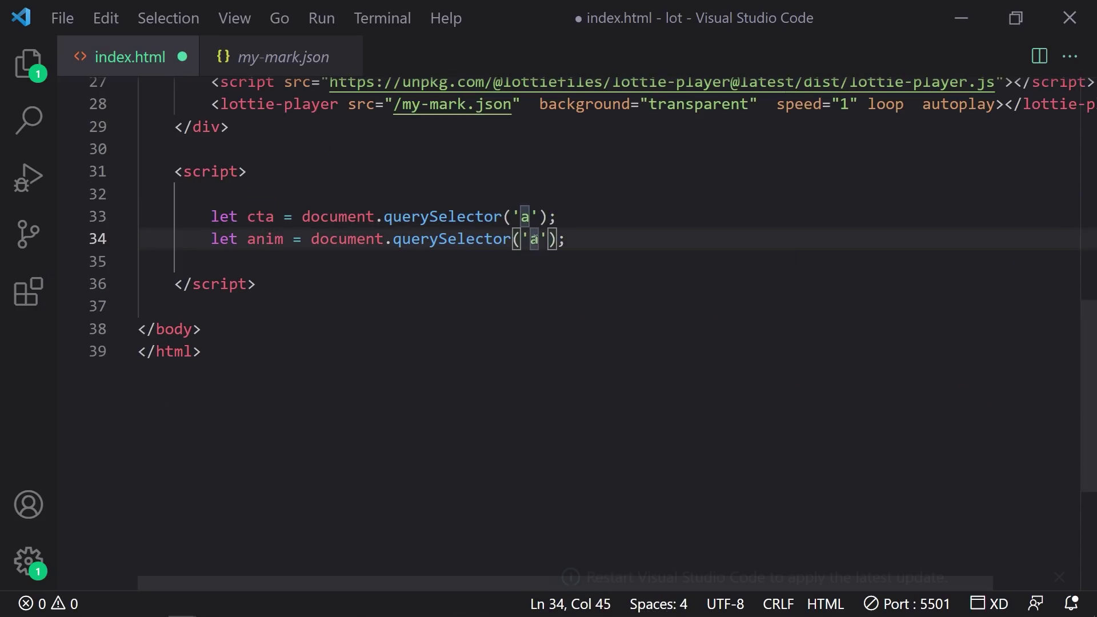
{"action": "double_click", "coordinate": [532, 238]}
{"action": "type", "text": ".animcta.addEventListener('click', "}
Give the click listener an arrow function that sets anim.style.display to 'block'.
{"action": "type", "text": "() => {"}
{"action": "key", "text": "Return"}
{"action": "type", "text": "anim.style.display = 'block';"}
{"action": "key", "text": "Return"}
{"action": "key", "text": "Return"}
Add a setTimeout with a 6500 delay inside the click listener that changes anim.style.display.
{"action": "type", "text": "setTimeout(() => {"}
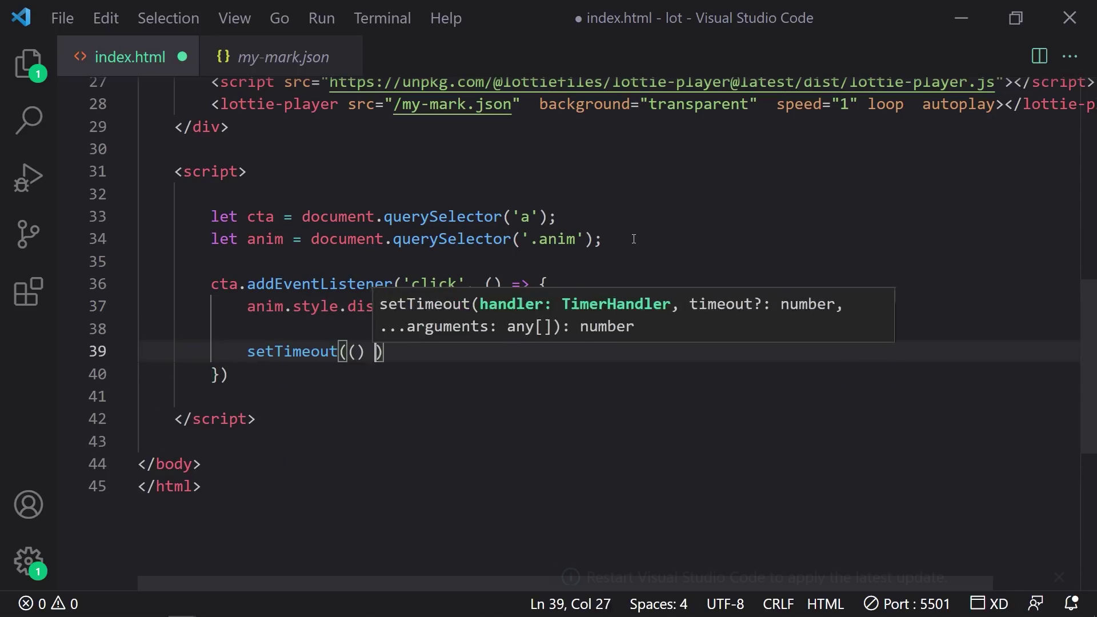
{"action": "key", "text": "Return"}
{"action": "type", "text": "anim.style.dsiplay"}
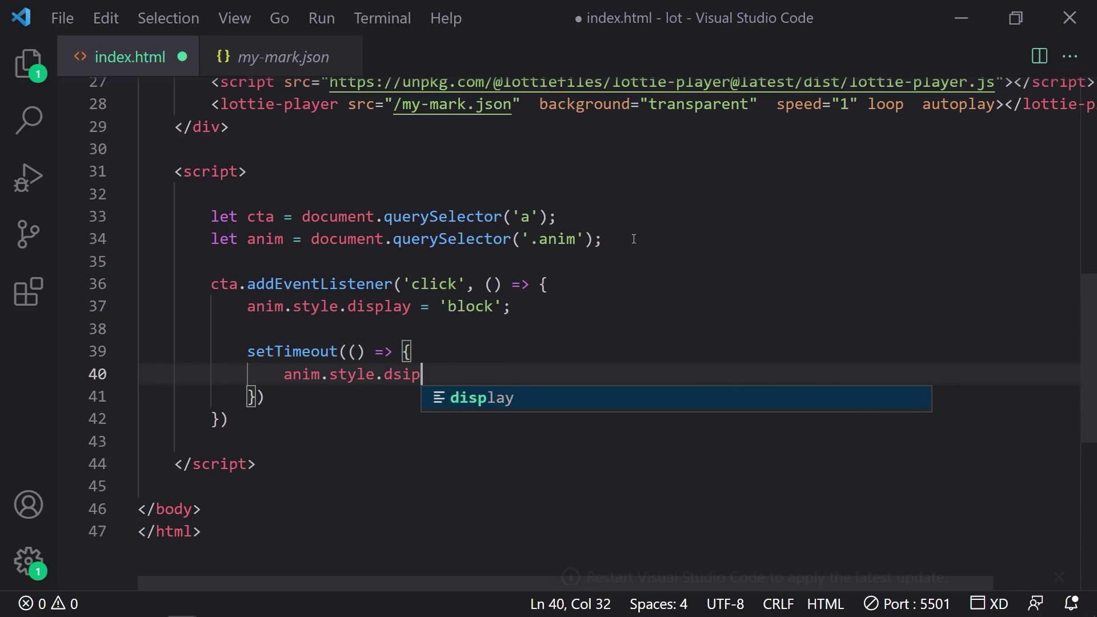
{"action": "key", "text": "Tab"}
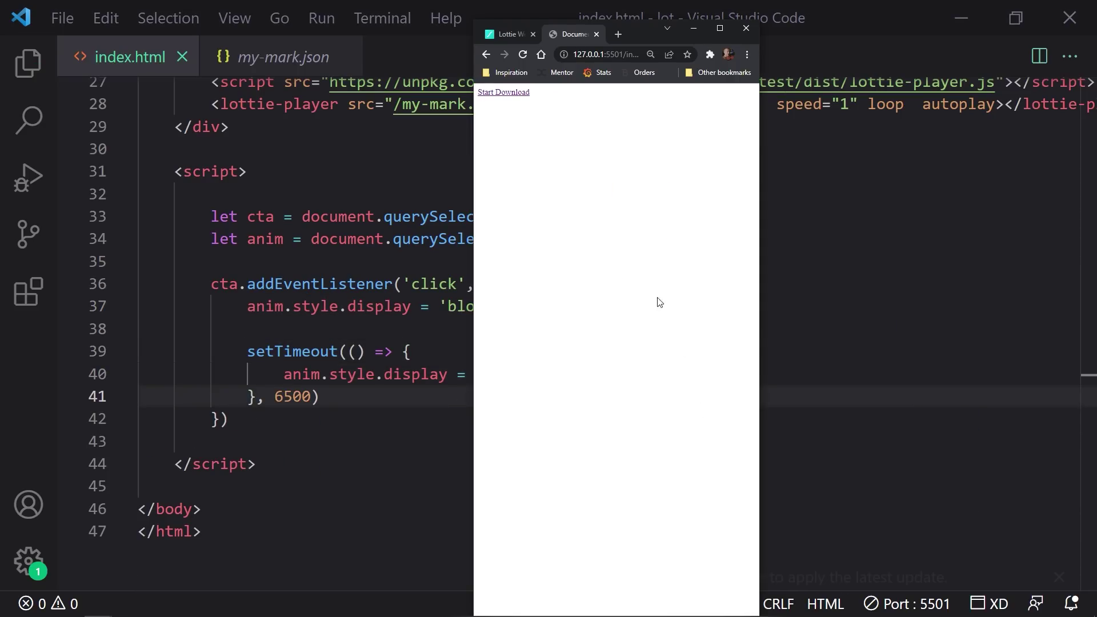
Test the "Start Download" link on the local page in the browser.
{"action": "key", "text": "ctrl+minus"}
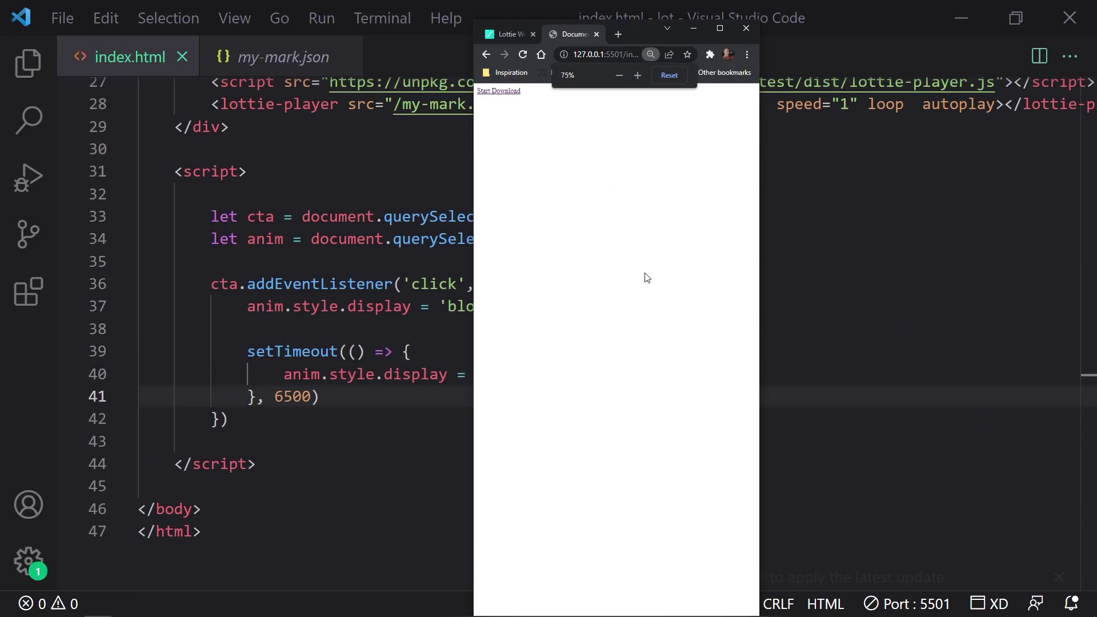
{"action": "left_click", "coordinate": [500, 93]}
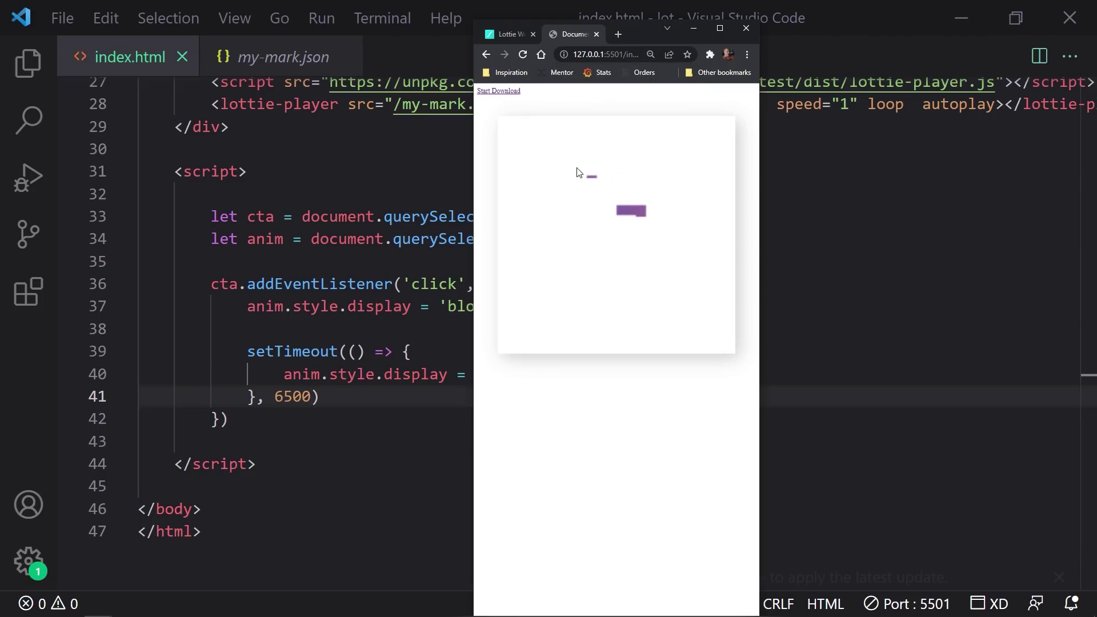